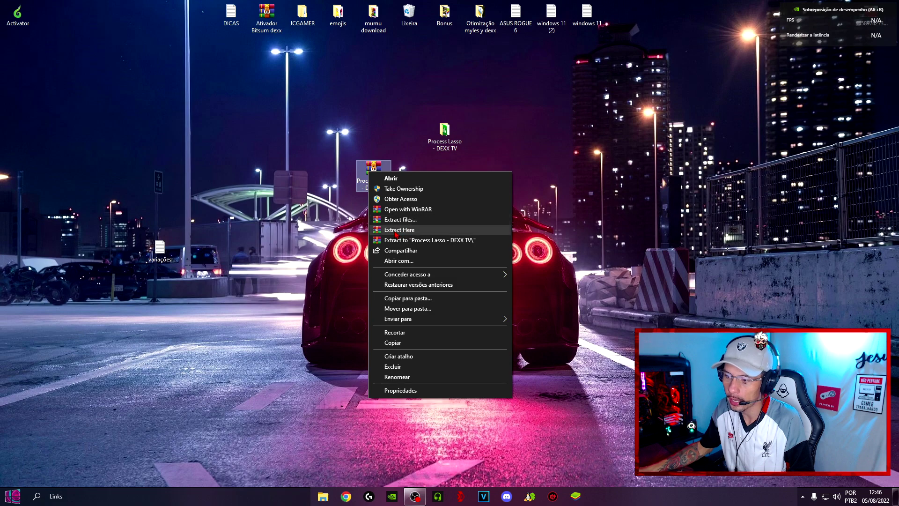
# - Rearrange the Process Lasso - DEXX TV archive and its extracted folder on the desktop, and open the folder
pyautogui.moveTo(383, 175)
pyautogui.mouseDown()
pyautogui.moveTo(344, 130)
pyautogui.moveTo(348, 136)
pyautogui.mouseUp()
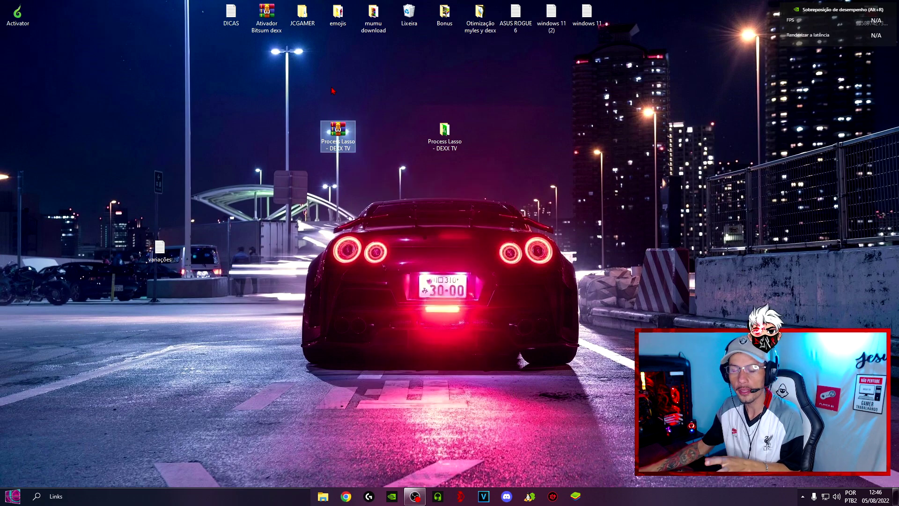
pyautogui.moveTo(310, 80); pyautogui.dragTo(384, 158)
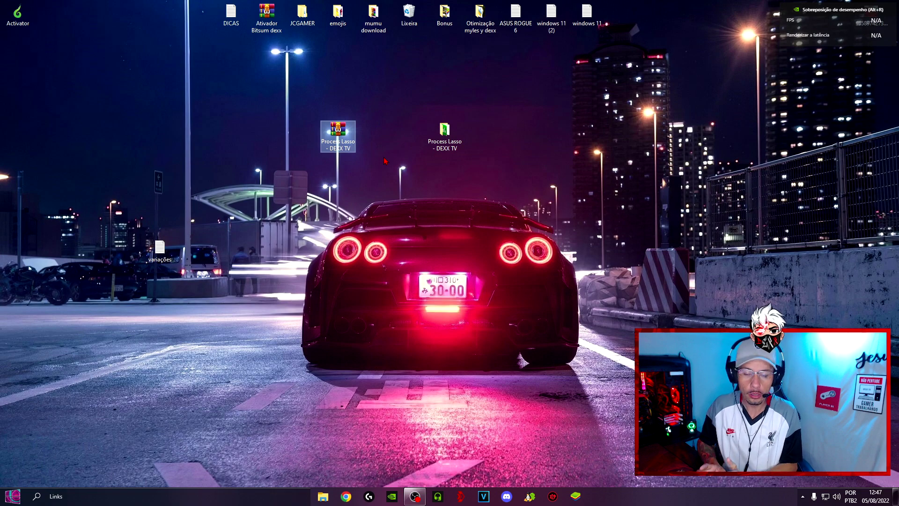
pyautogui.click(386, 151)
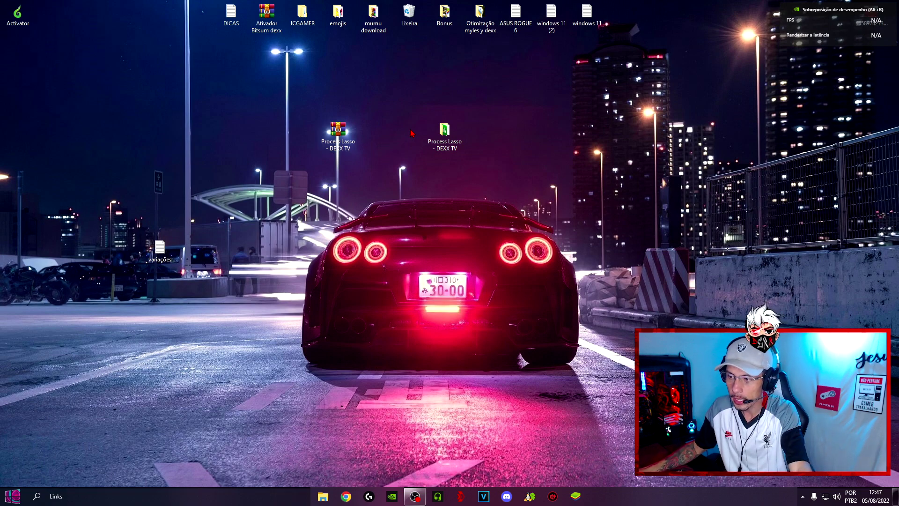
pyautogui.moveTo(400, 84)
pyautogui.mouseDown()
pyautogui.moveTo(538, 201)
pyautogui.moveTo(429, 136)
pyautogui.moveTo(410, 138)
pyautogui.mouseUp()
pyautogui.doubleClick(409, 138)
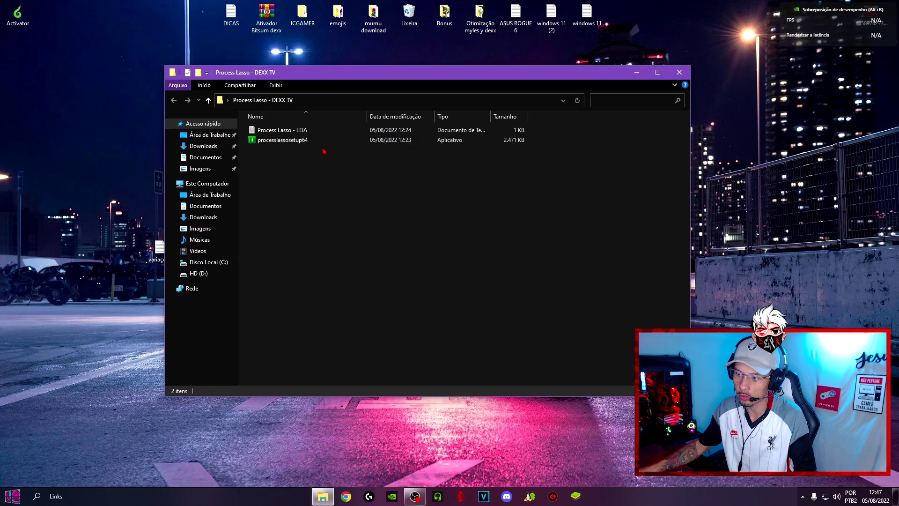
# - Open the Process Lasso - LEIA text file, review its list of recommended settings, and close it
pyautogui.click(276, 140)
pyautogui.doubleClick(272, 132)
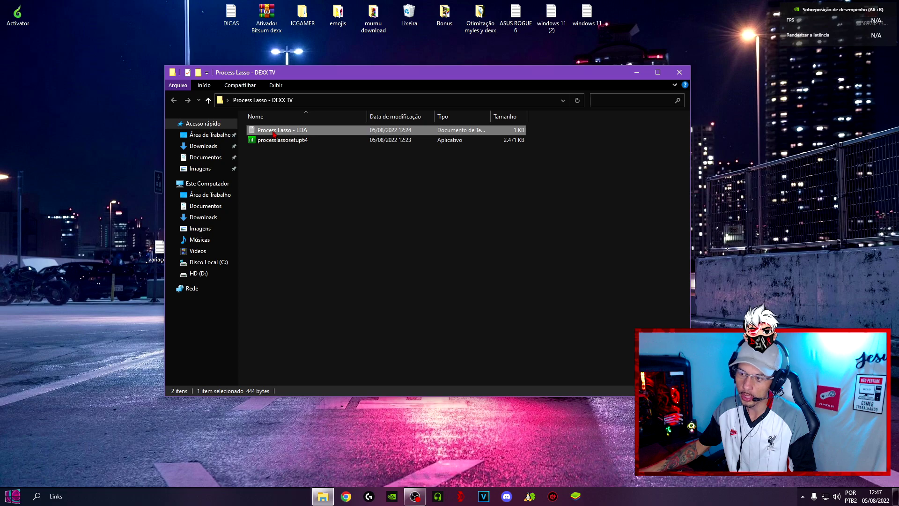
pyautogui.moveTo(291, 43); pyautogui.dragTo(179, 45)
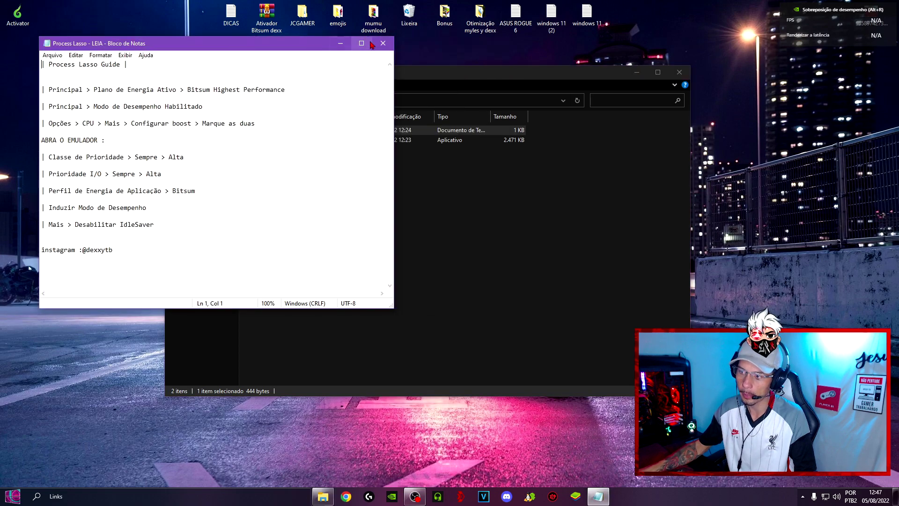
pyautogui.hotkey('alt', 'F4')
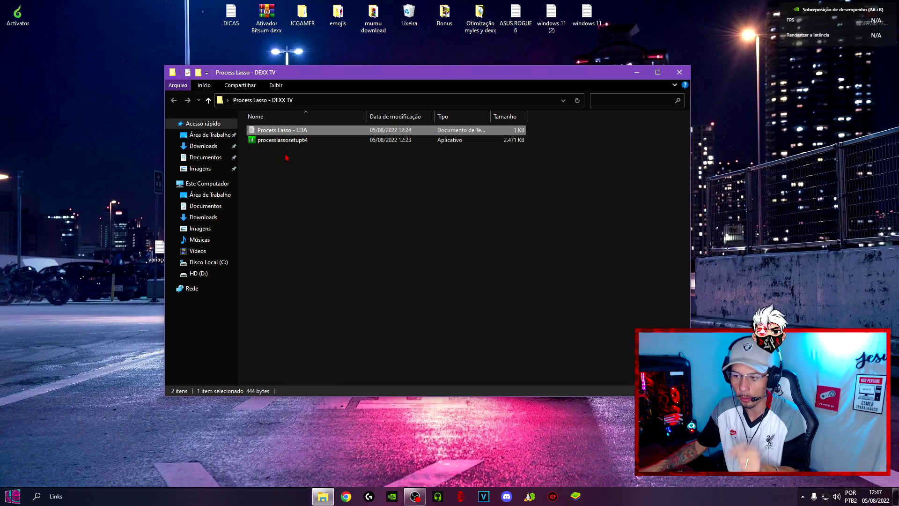
# - Install Process Lasso from processlassosetup64 in Português Brasileiro, accepting the licence agreement and keeping the default components
pyautogui.doubleClick(284, 140)
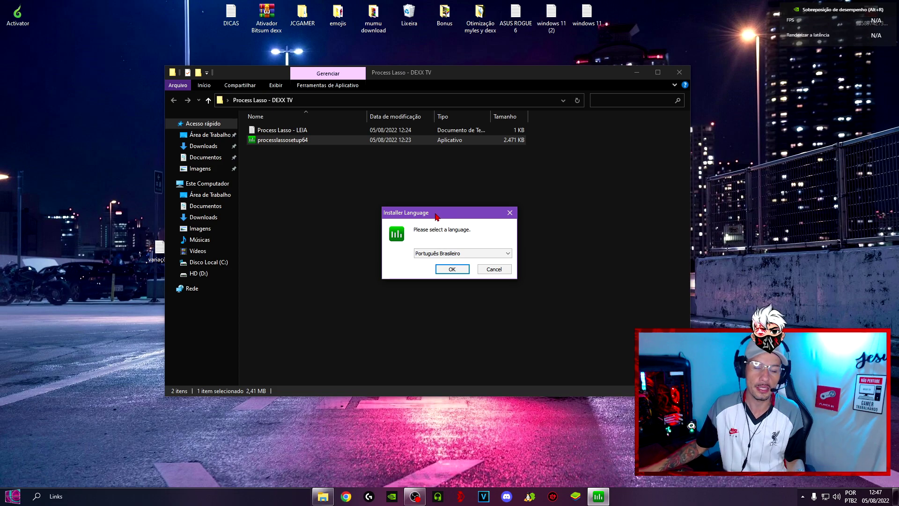
pyautogui.click(462, 253)
pyautogui.click(463, 254)
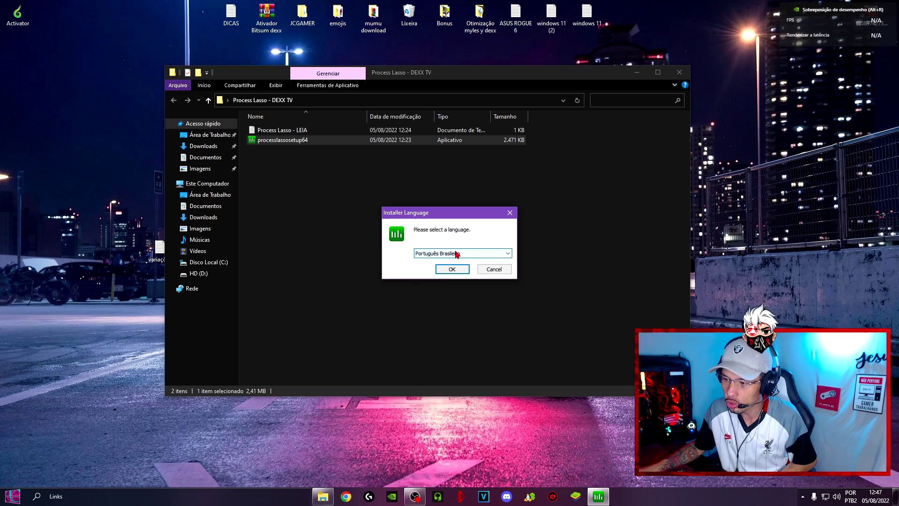
pyautogui.click(452, 269)
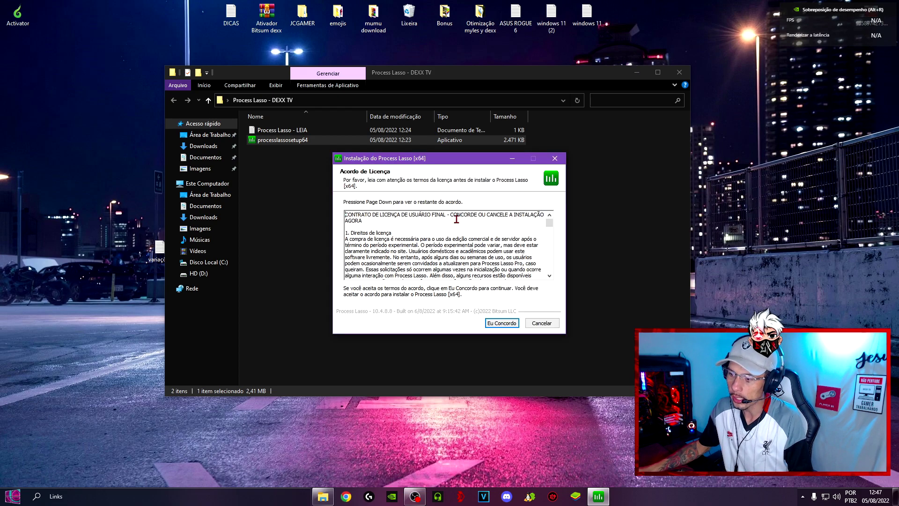
pyautogui.click(502, 322)
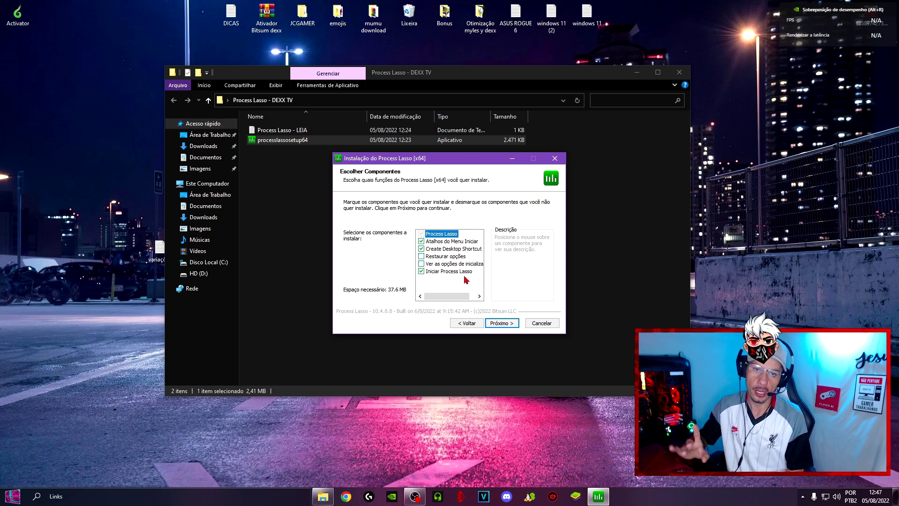
pyautogui.click(503, 324)
pyautogui.click(502, 324)
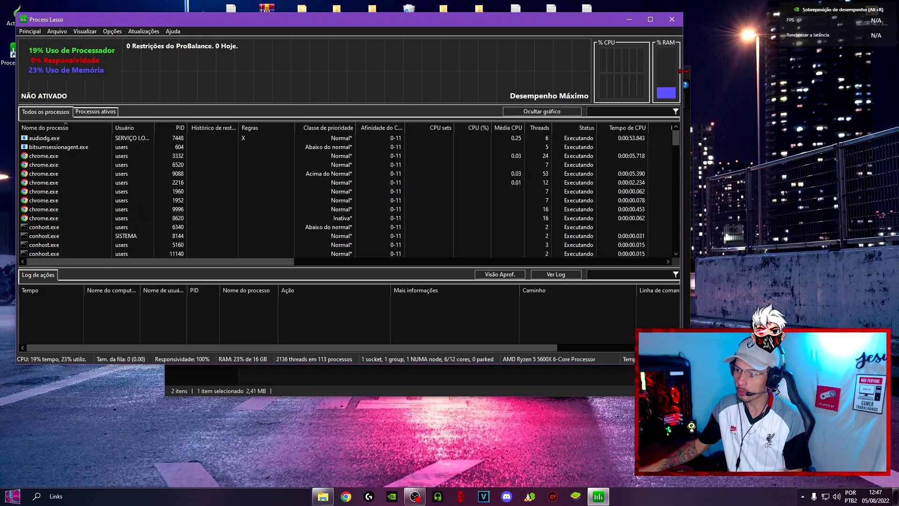
# - Close the Process Lasso - DEXX TV folder window and bring the Process Lasso window back on screen
pyautogui.click(674, 11)
pyautogui.click(679, 72)
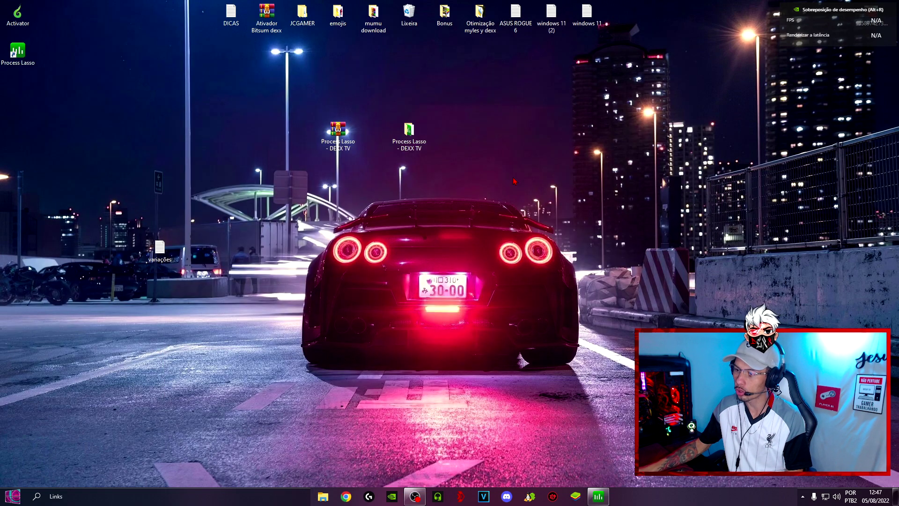
pyautogui.click(598, 496)
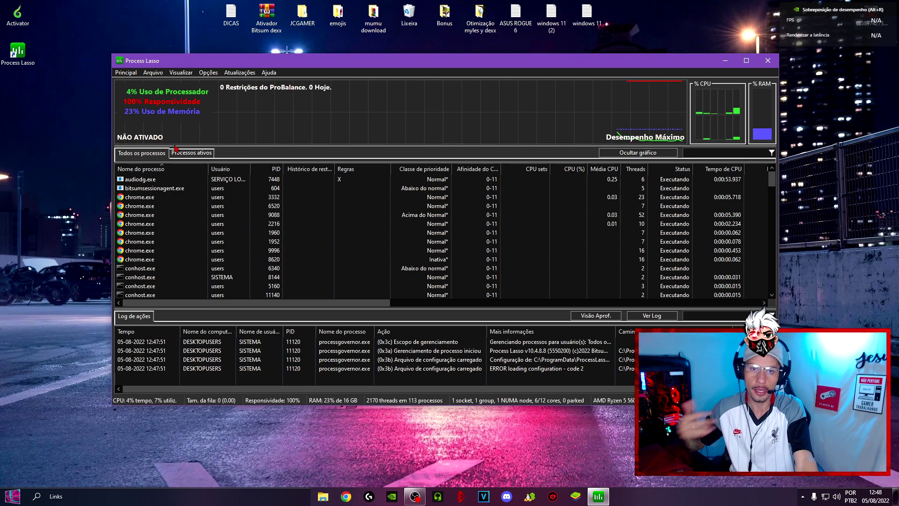
# - Move the Activator icon lower on the desktop, open it to view the Bitsum Optimizers Activator window, and close it
pyautogui.moveTo(17, 13); pyautogui.dragTo(51, 179)
pyautogui.doubleClick(51, 177)
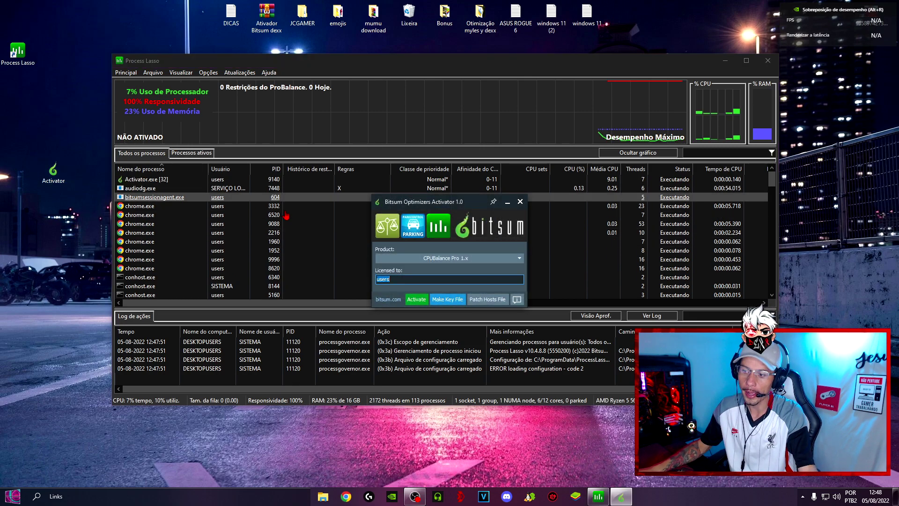
pyautogui.click(518, 203)
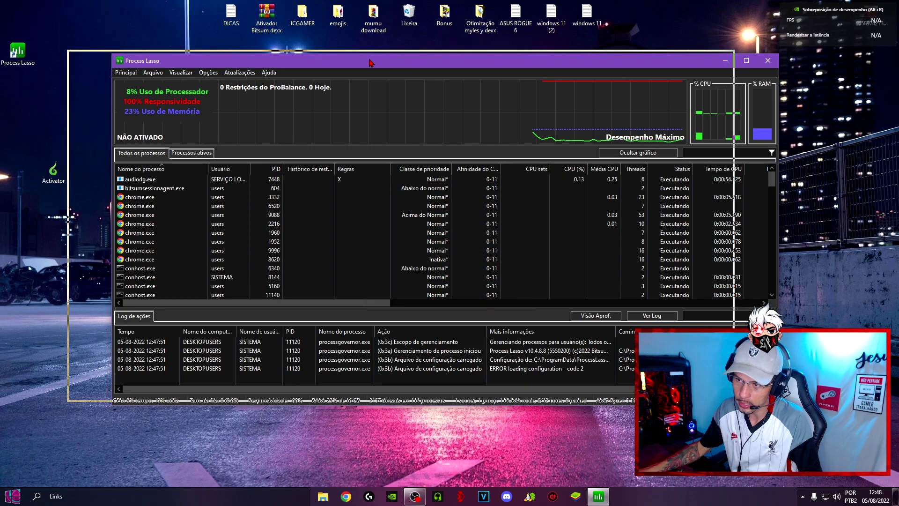
# - Reposition the Process Lasso window and set the active power profile to Bitsum Highest Performance
pyautogui.moveTo(401, 67); pyautogui.dragTo(356, 63)
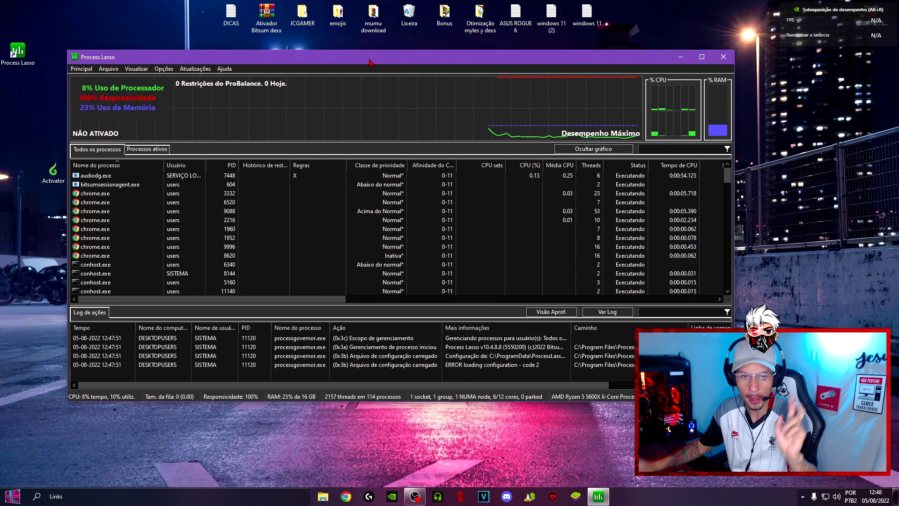
pyautogui.click(80, 72)
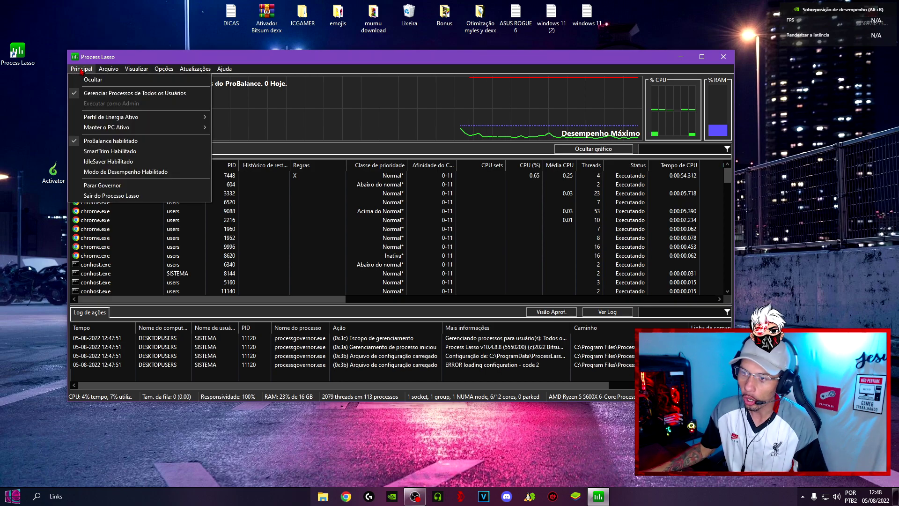
pyautogui.click(109, 69)
pyautogui.moveTo(225, 69)
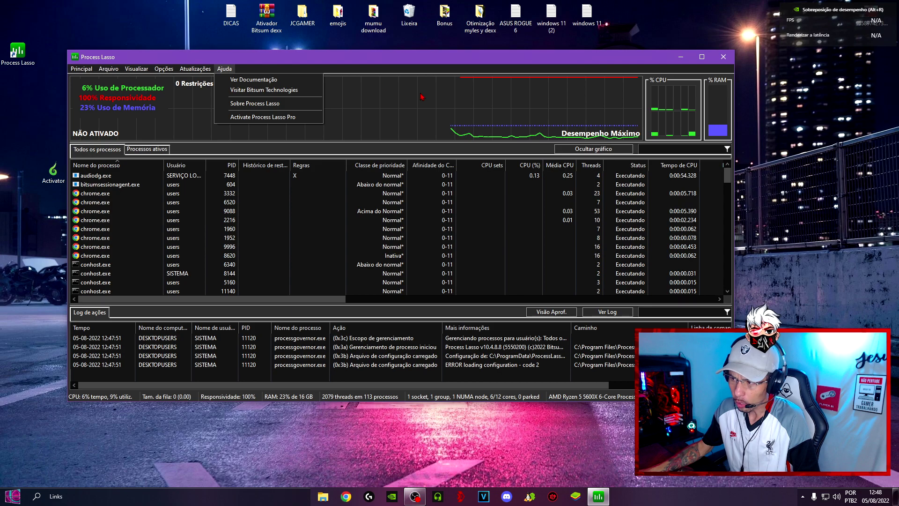
pyautogui.moveTo(83, 70)
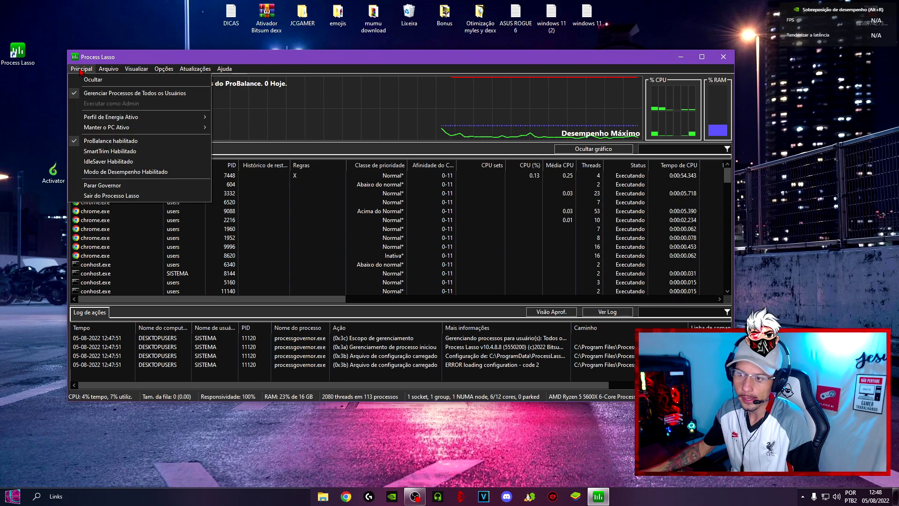
pyautogui.moveTo(108, 120)
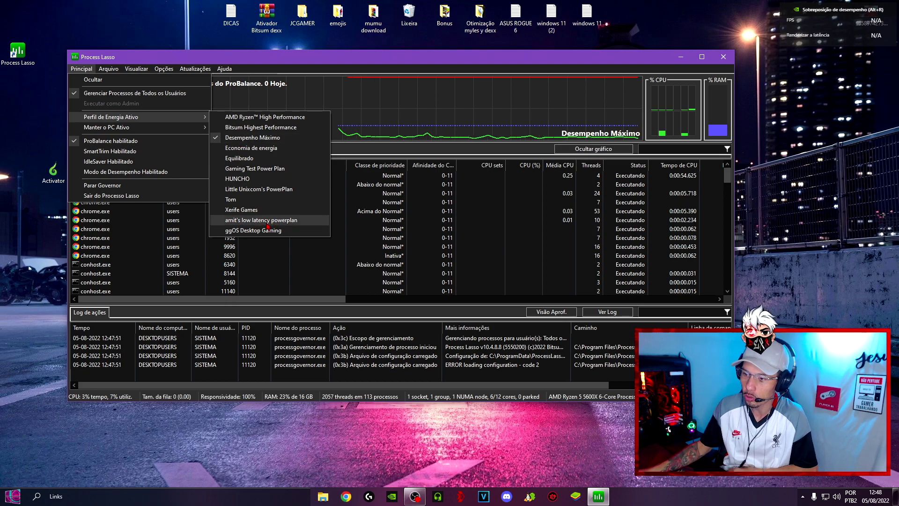
pyautogui.click(252, 127)
# - Enable Performance Mode (Modo de Desempenho Habilitado) in Process Lasso
pyautogui.click(87, 72)
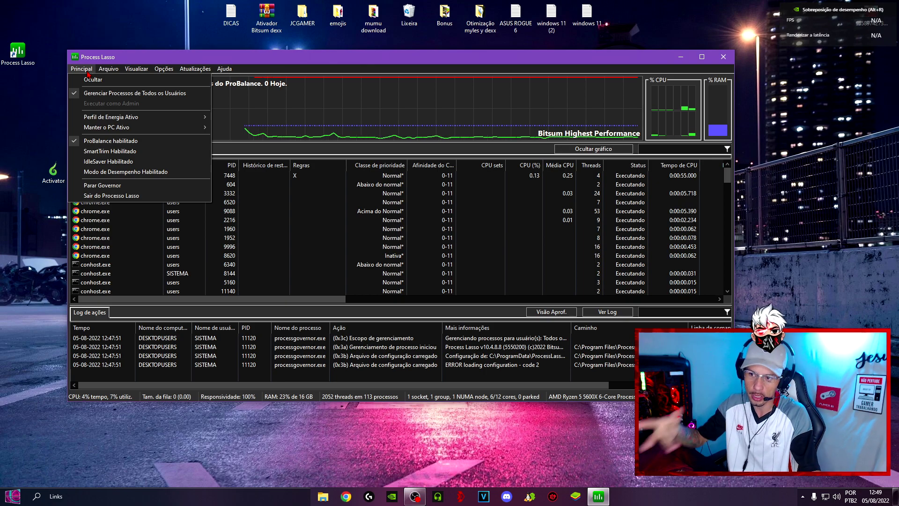
pyautogui.moveTo(108, 69)
pyautogui.moveTo(81, 70)
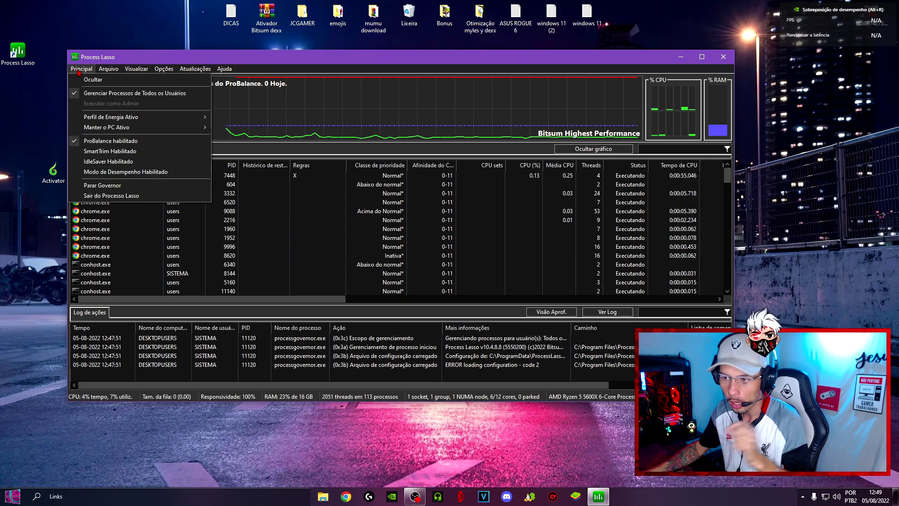
pyautogui.click(80, 72)
pyautogui.click(80, 72)
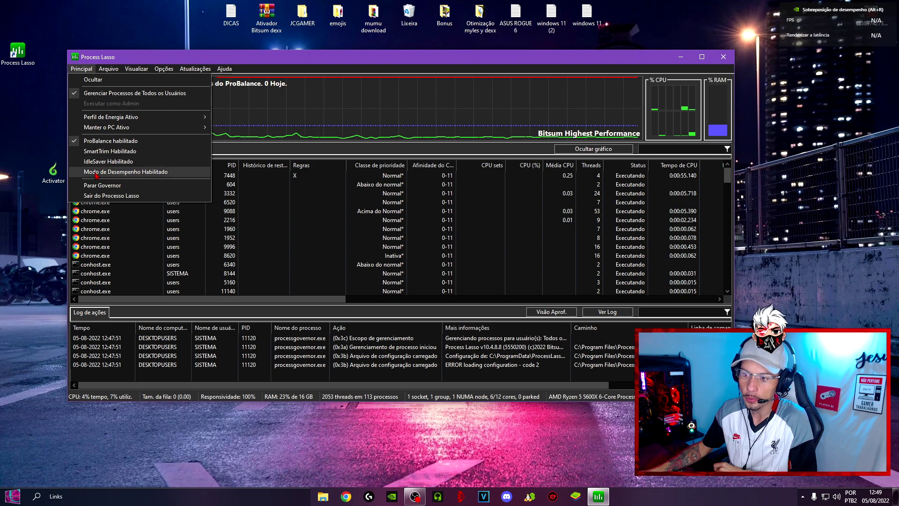
pyautogui.click(128, 173)
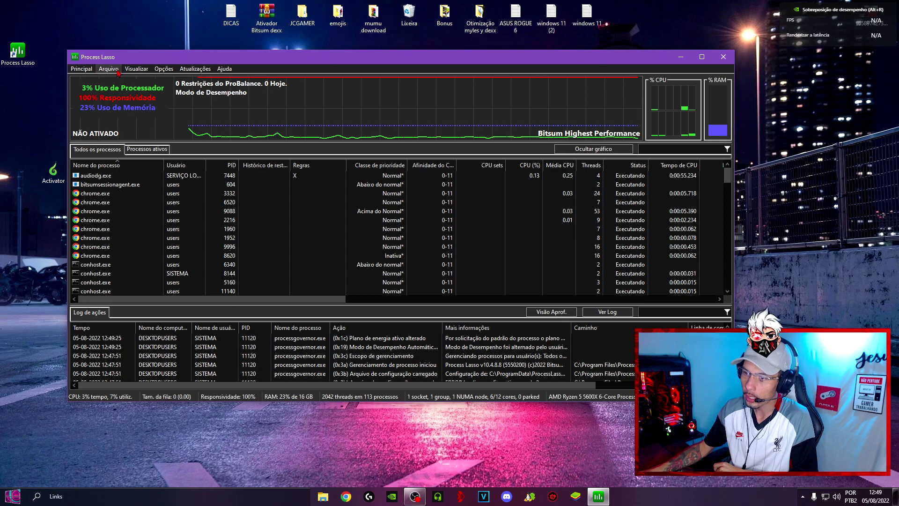
pyautogui.click(81, 70)
pyautogui.click(81, 71)
# - Turn on Boost to High Priority for the CPU foreground boosting option
pyautogui.click(164, 69)
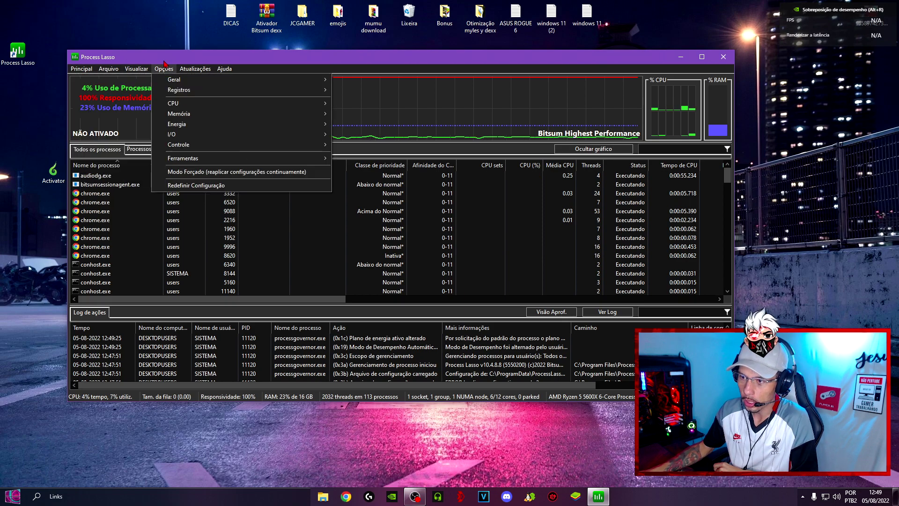
pyautogui.moveTo(182, 104)
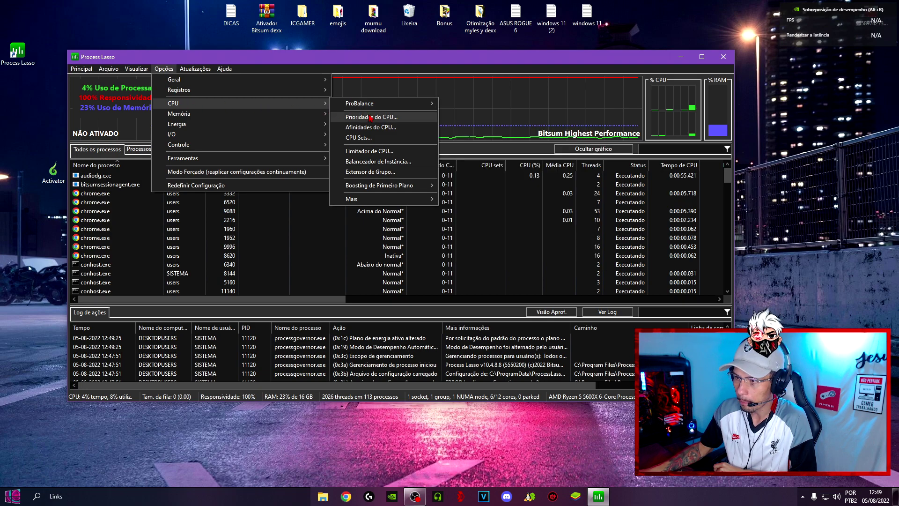
pyautogui.moveTo(369, 108)
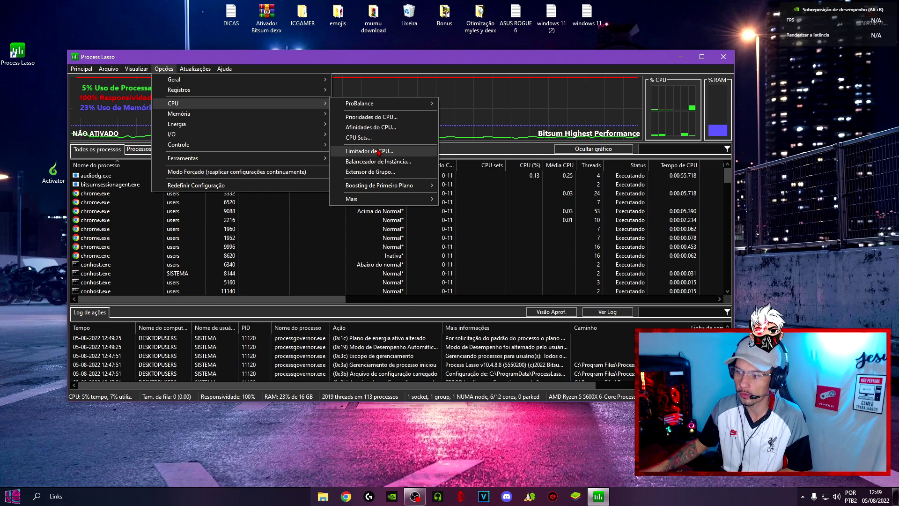
pyautogui.moveTo(365, 187)
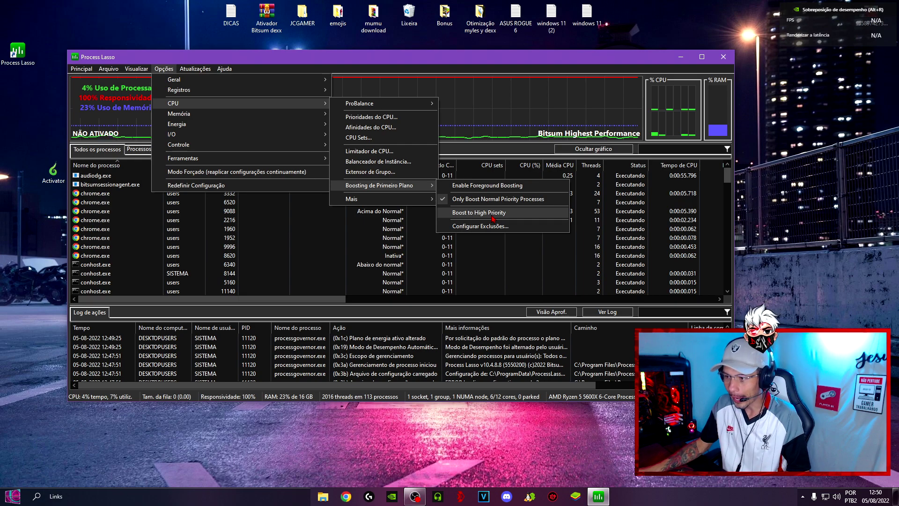
pyautogui.click(491, 216)
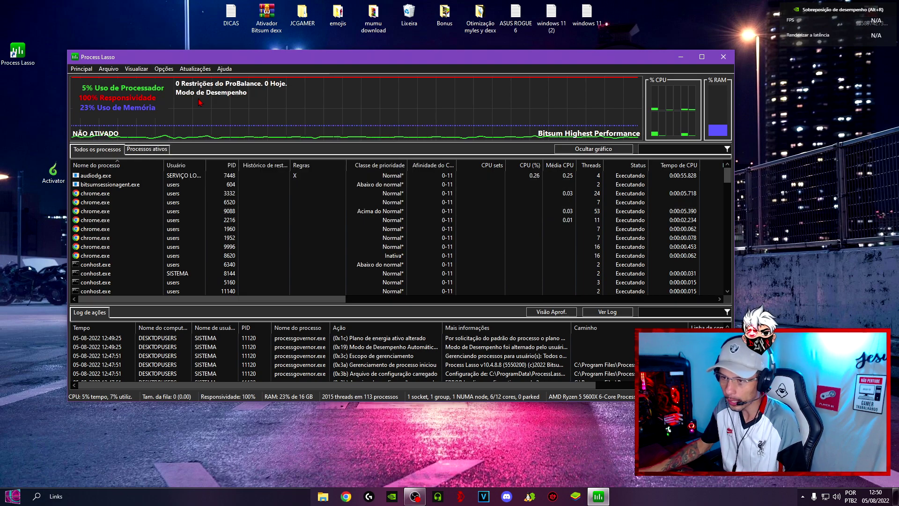
# - Select Bitsum Highest Performance as the power plan that Performance Mode (Modo de Desempenho) applies
pyautogui.click(171, 70)
pyautogui.moveTo(274, 126)
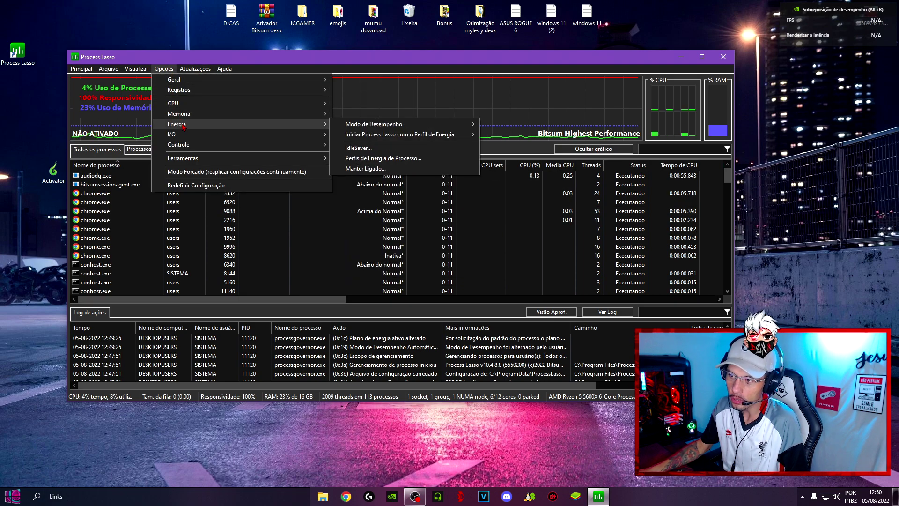
pyautogui.moveTo(381, 128)
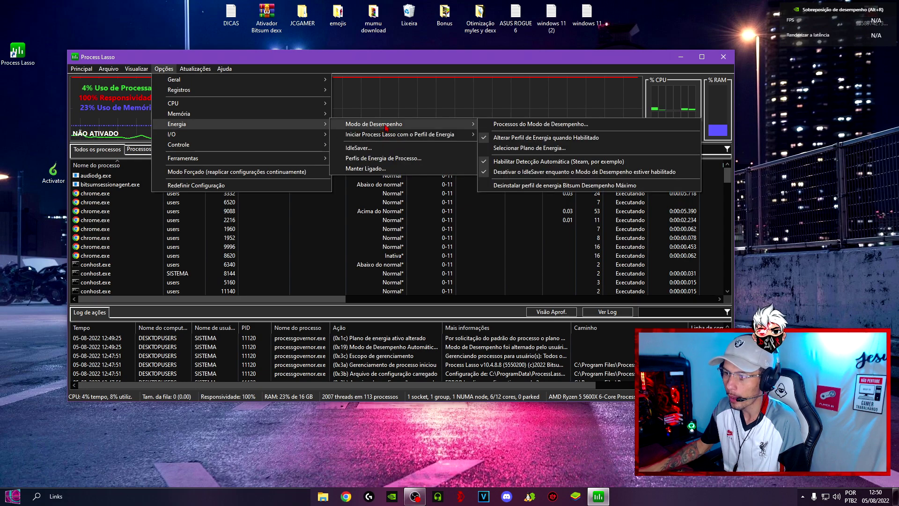
pyautogui.click(515, 149)
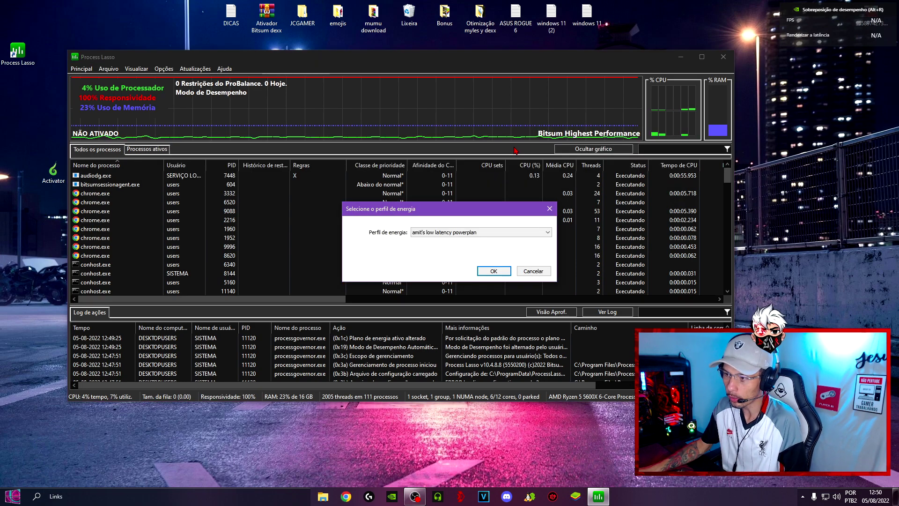
pyautogui.moveTo(435, 208); pyautogui.dragTo(348, 89)
pyautogui.click(356, 115)
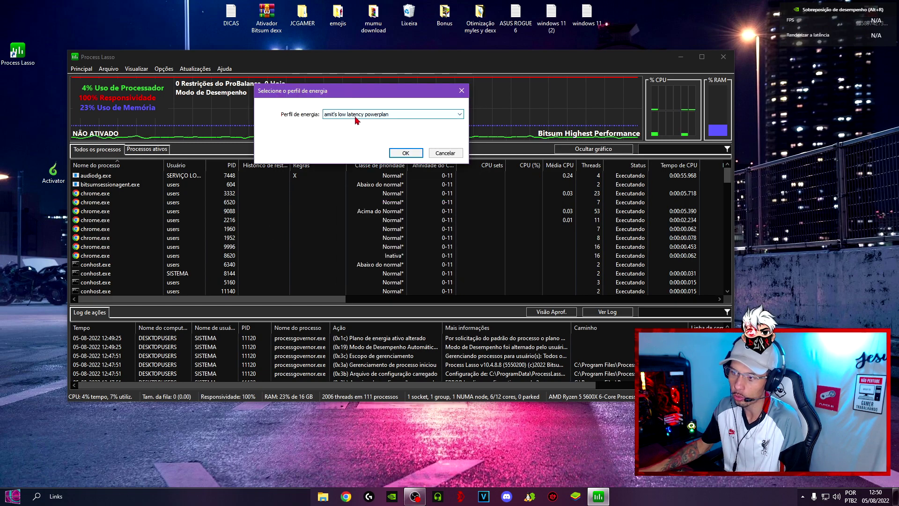
pyautogui.click(337, 135)
pyautogui.click(355, 114)
pyautogui.click(338, 136)
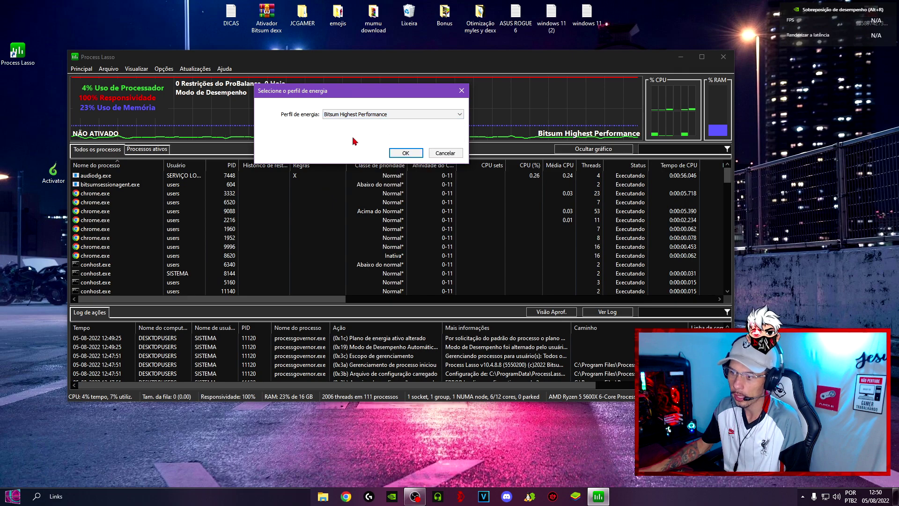
pyautogui.click(406, 154)
pyautogui.click(163, 69)
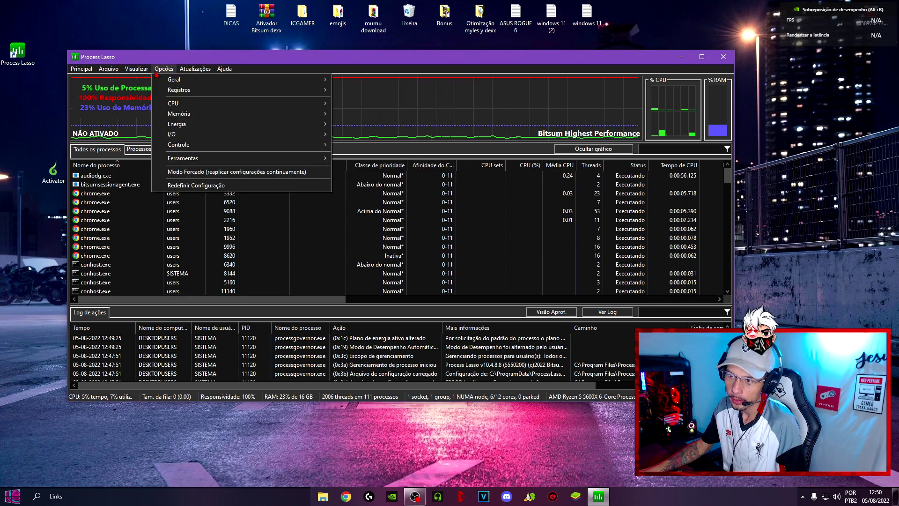
pyautogui.moveTo(191, 138)
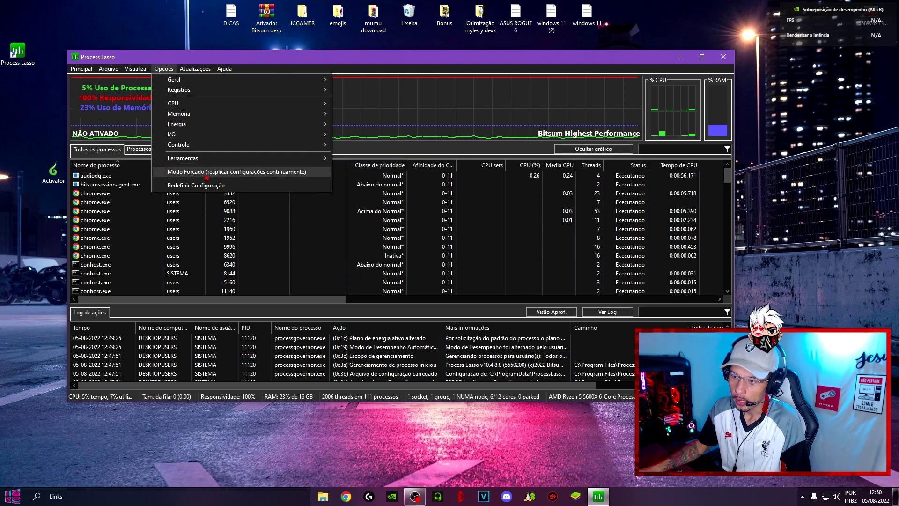
pyautogui.click(197, 59)
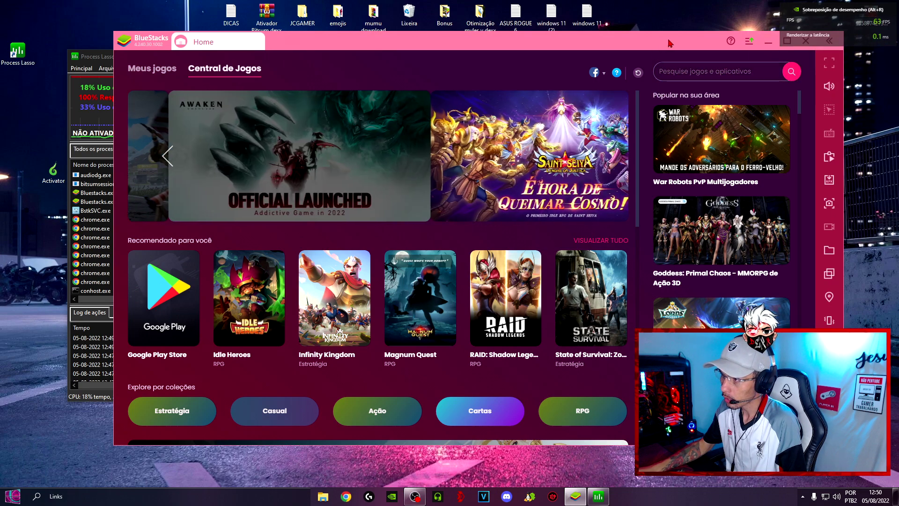
# - Minimize BlueStacks, reposition the Process Lasso window and show only the active processes
pyautogui.click(768, 43)
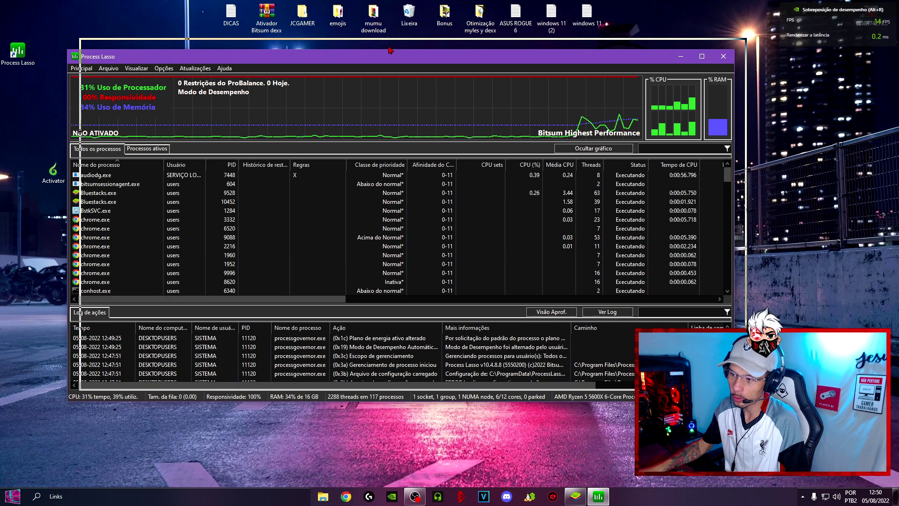
pyautogui.moveTo(402, 65); pyautogui.dragTo(442, 70)
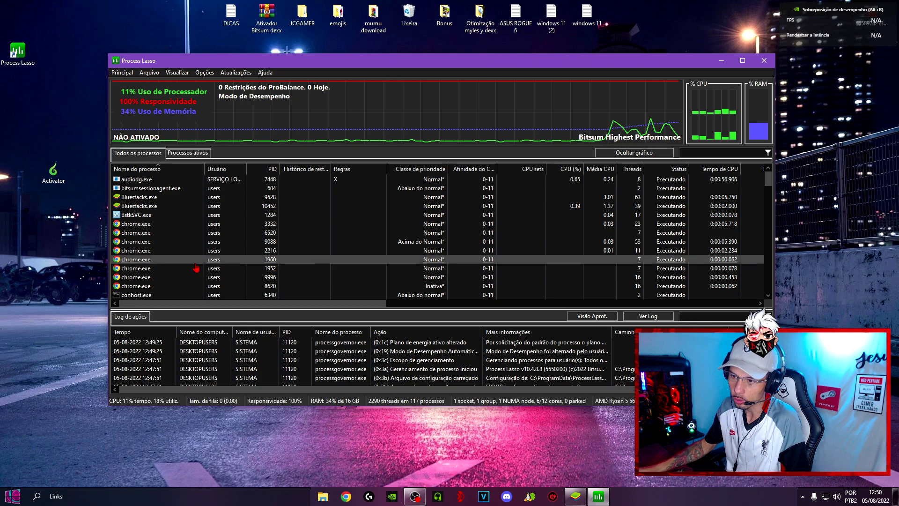
pyautogui.moveTo(127, 209)
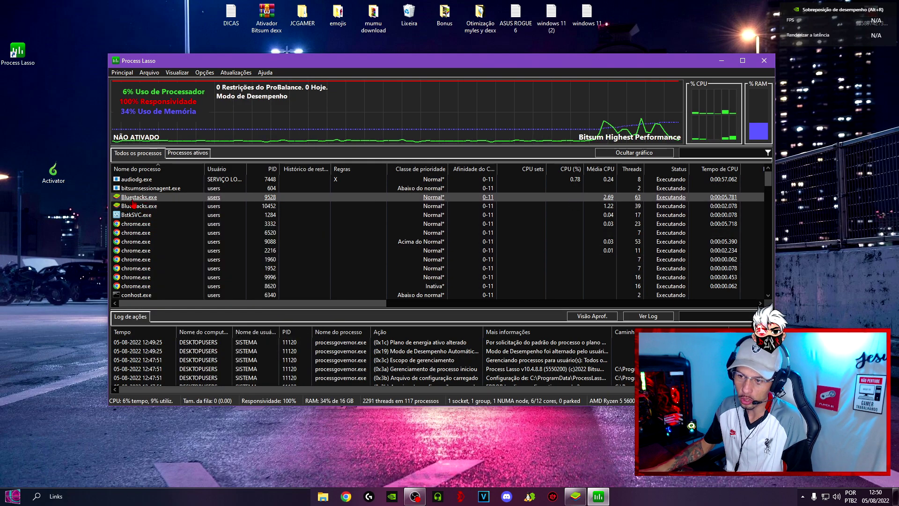
pyautogui.click(186, 153)
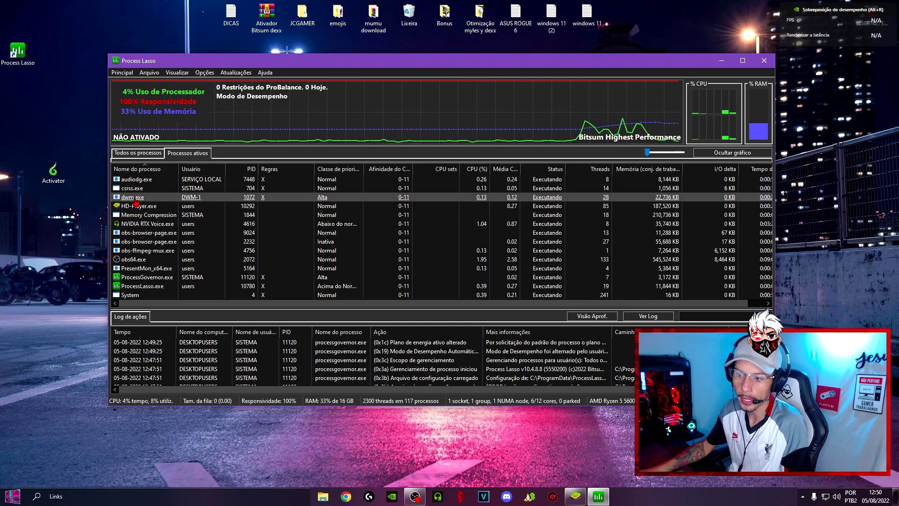
pyautogui.rightClick(130, 206)
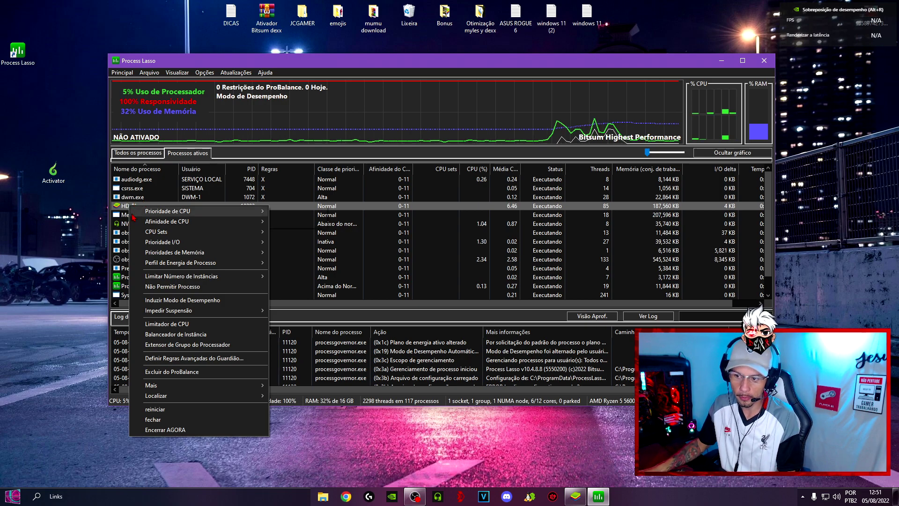
pyautogui.click(125, 260)
pyautogui.rightClick(131, 260)
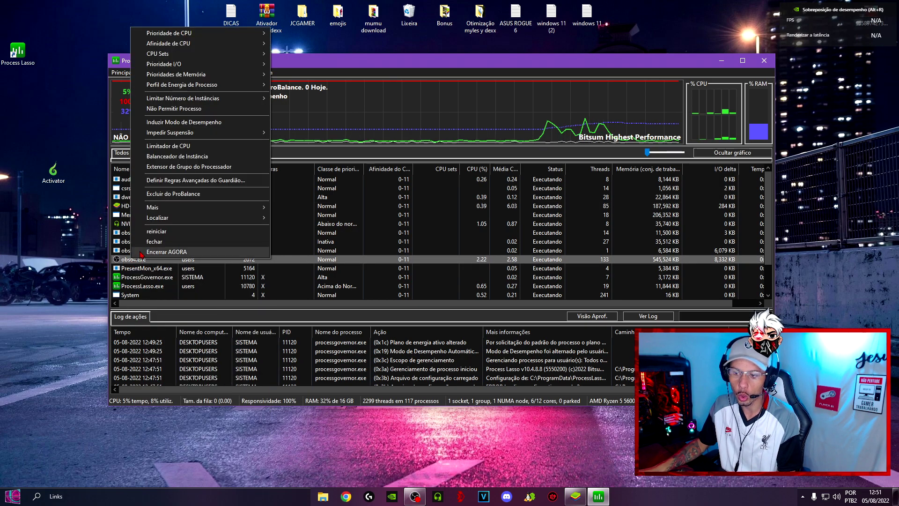
pyautogui.click(124, 208)
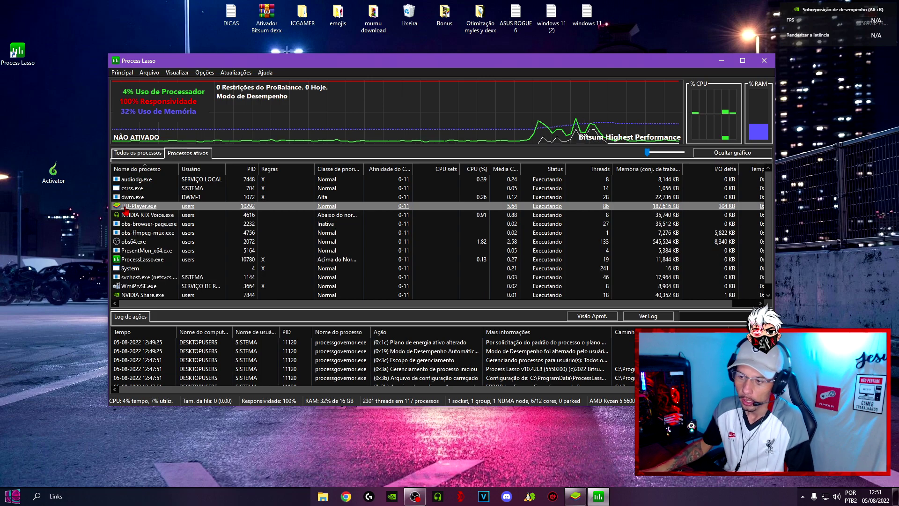
pyautogui.rightClick(131, 197)
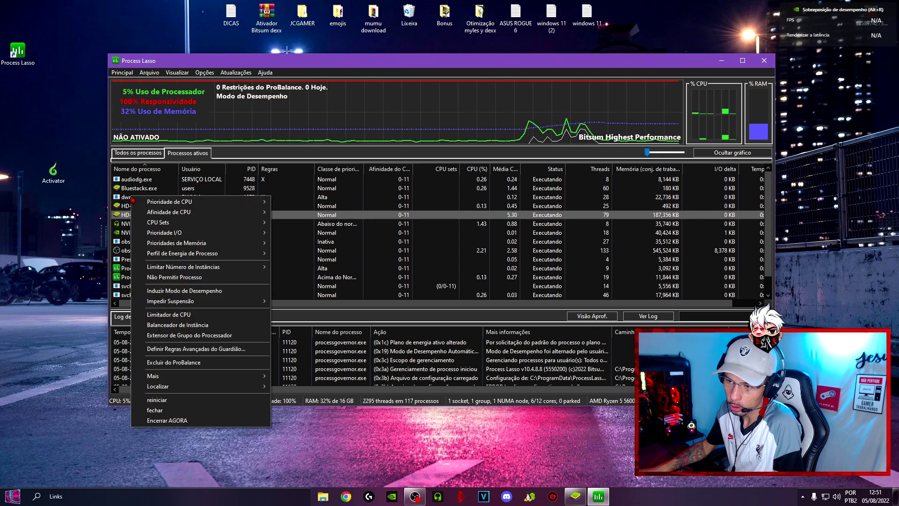
pyautogui.click(132, 215)
pyautogui.rightClick(131, 214)
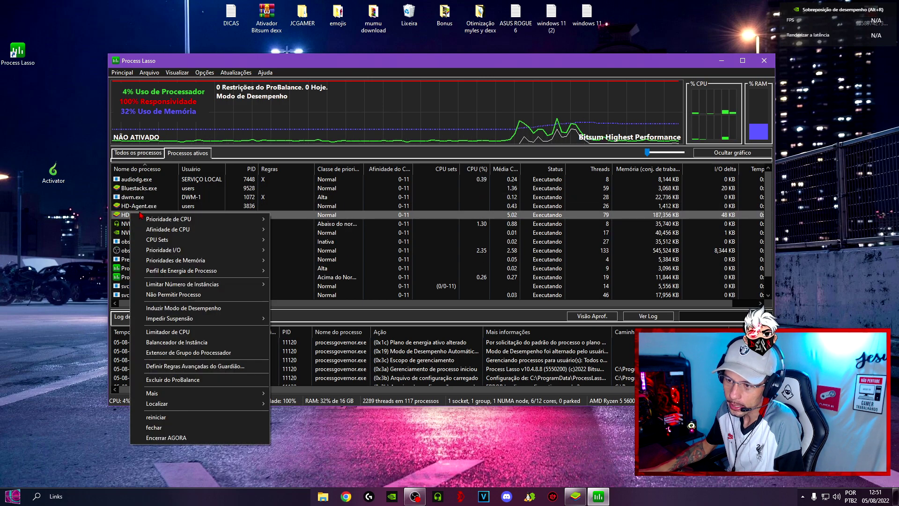
pyautogui.click(187, 150)
# - Set the CPU priority of Bluestacks.exe to always be Alta (high)
pyautogui.click(138, 189)
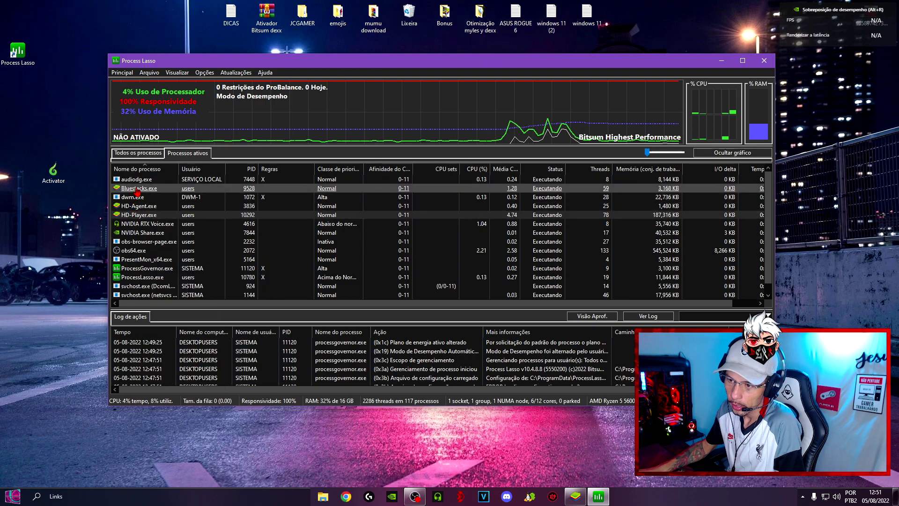
pyautogui.rightClick(138, 188)
pyautogui.moveTo(177, 194)
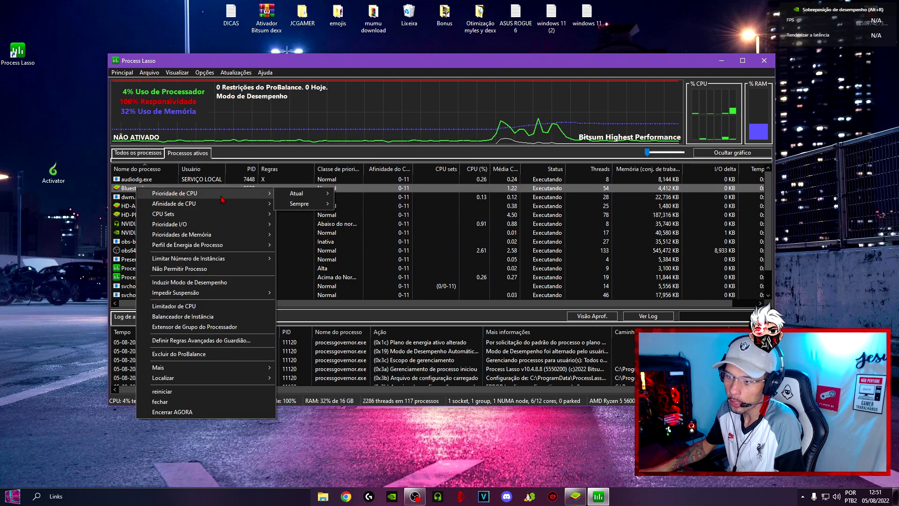
pyautogui.moveTo(309, 202)
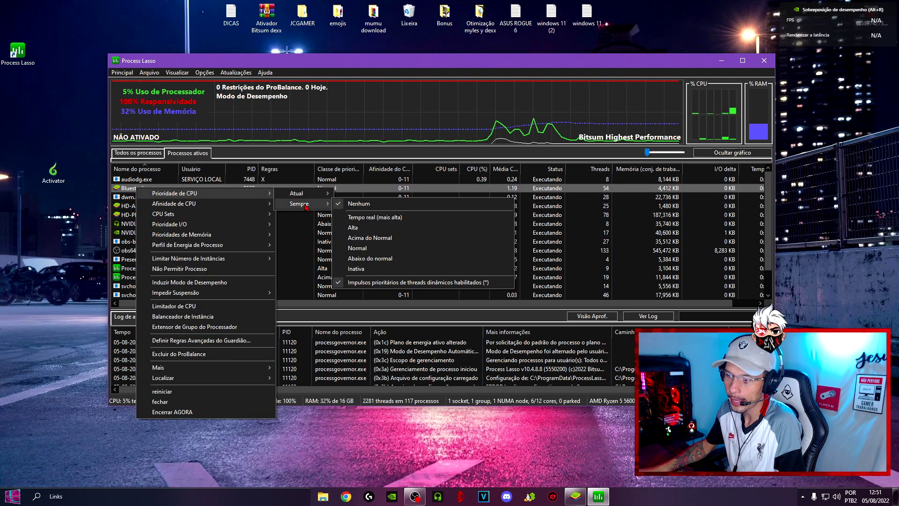
pyautogui.click(362, 227)
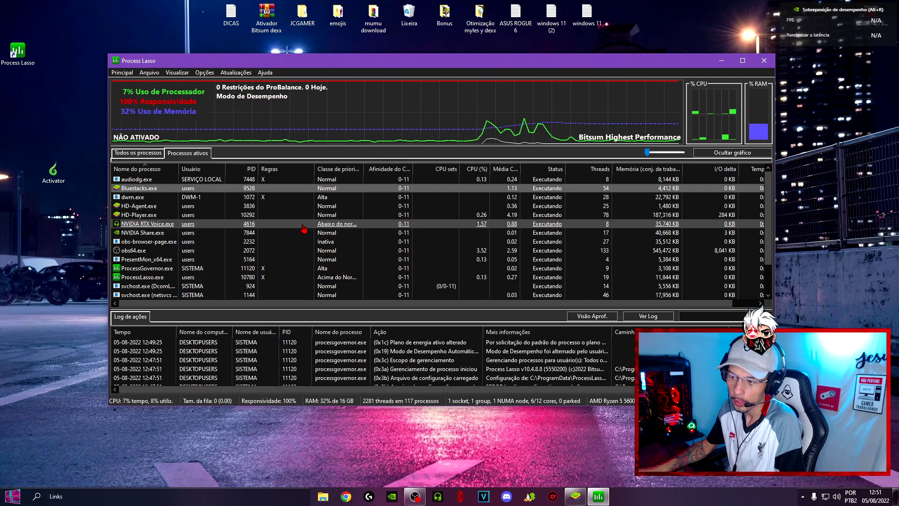
# - Examine the CPU priority, CPU affinity and I/O priority options for Bluestacks.exe
pyautogui.rightClick(137, 191)
pyautogui.moveTo(210, 195)
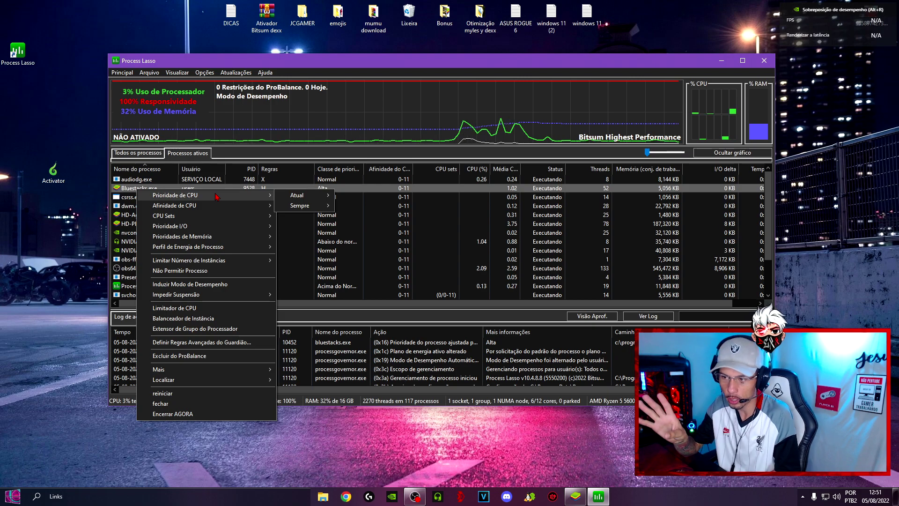
pyautogui.moveTo(267, 205)
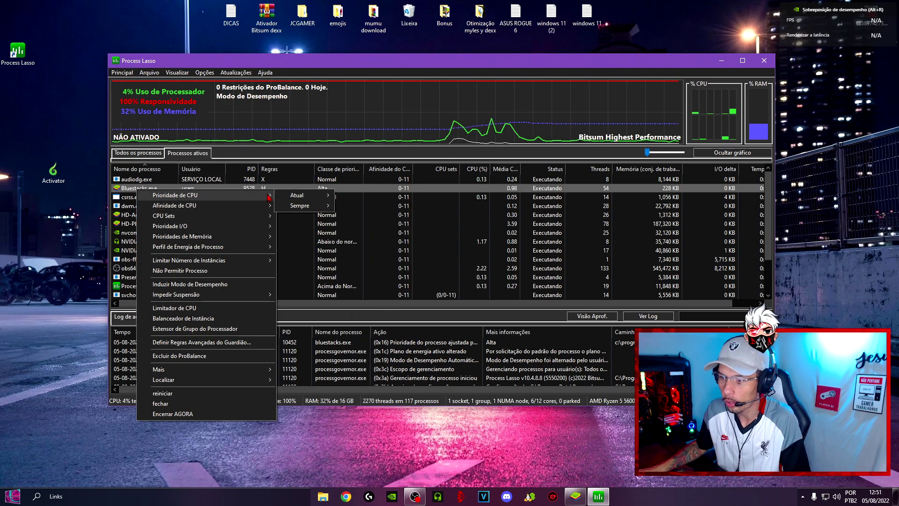
pyautogui.moveTo(299, 195)
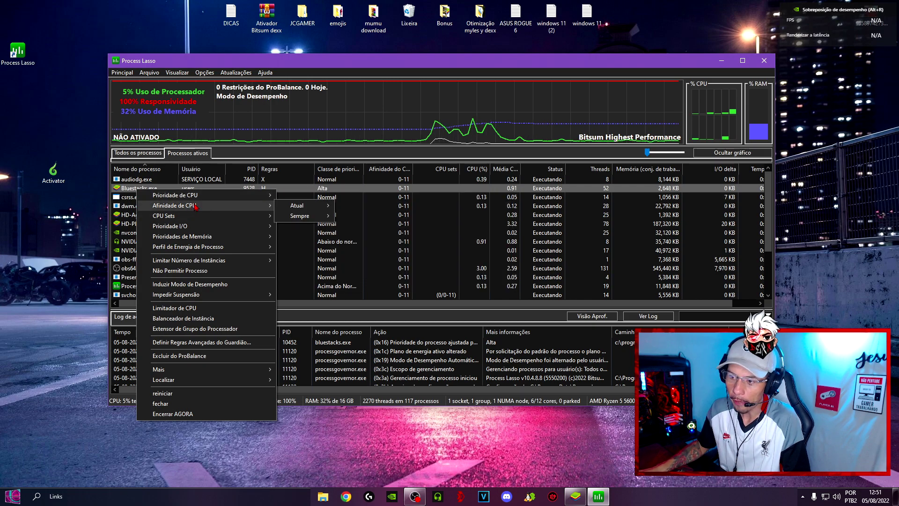
pyautogui.moveTo(309, 215)
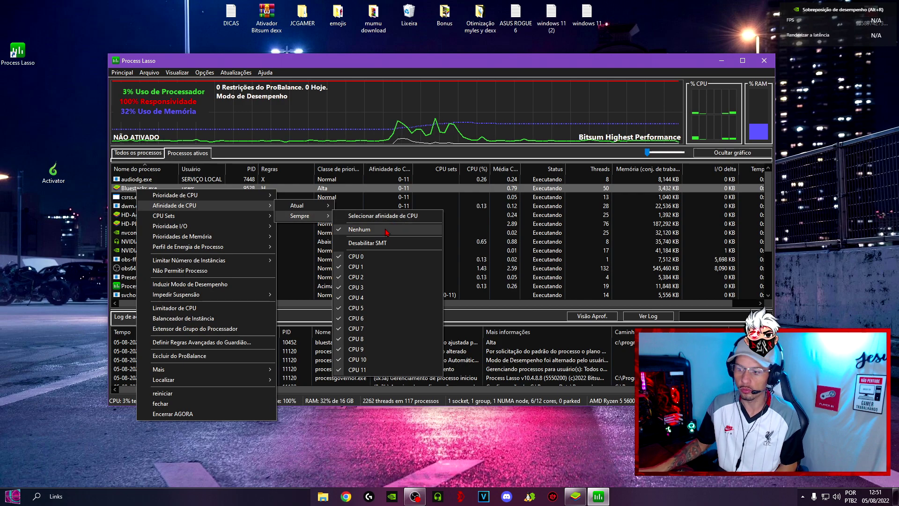
pyautogui.moveTo(181, 236)
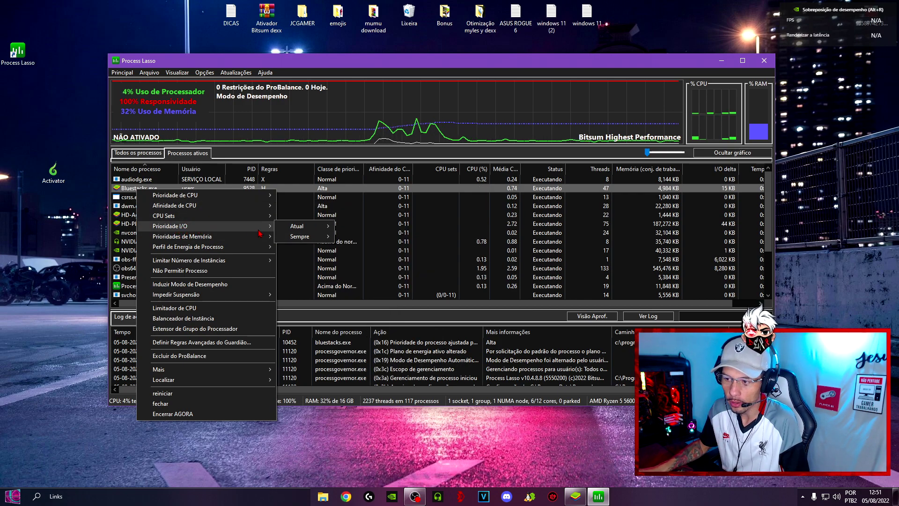
pyautogui.click(346, 237)
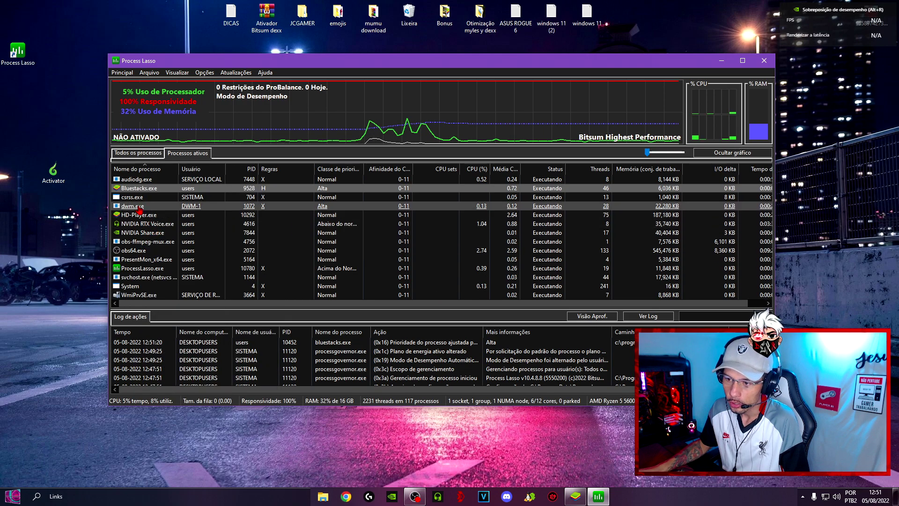
# - Set a permanent I/O priority (Prioridade I/O, Sempre) for Bluestacks.exe
pyautogui.rightClick(132, 188)
pyautogui.moveTo(172, 228)
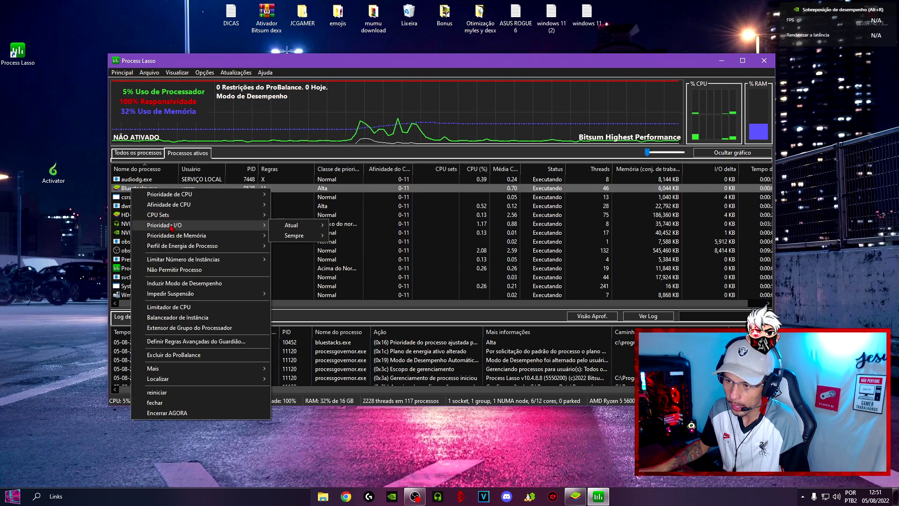
pyautogui.click(356, 258)
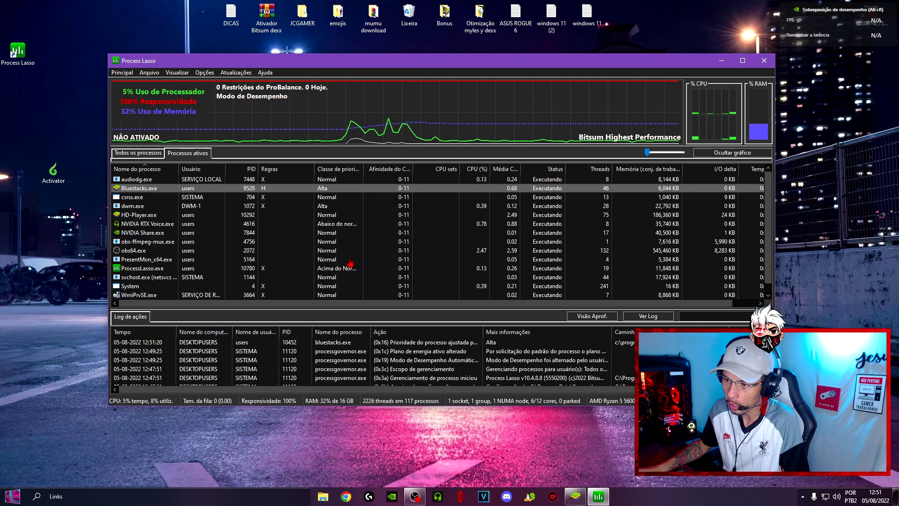
# - Check the memory priority options for Bluestacks.exe and make the process induce Performance Mode (Induzir Modo de Desempenho)
pyautogui.rightClick(135, 189)
pyautogui.moveTo(197, 228)
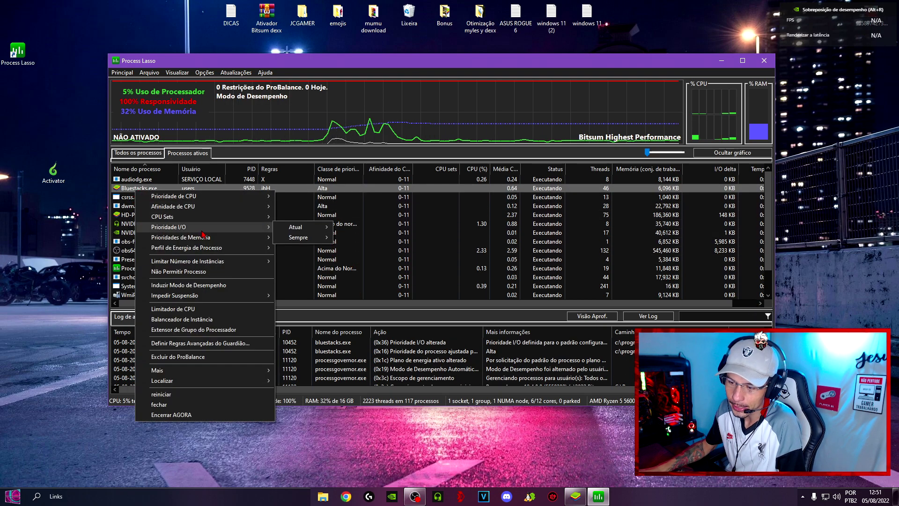
pyautogui.moveTo(178, 242)
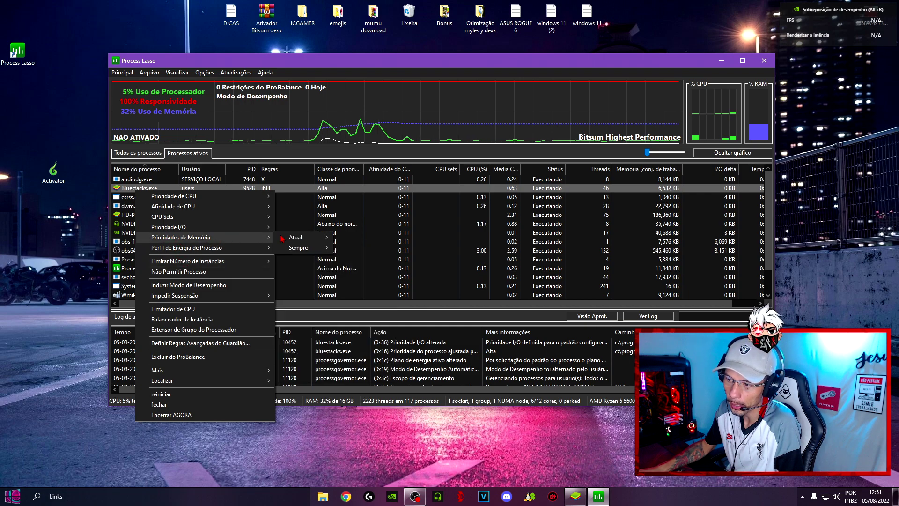
pyautogui.moveTo(302, 248)
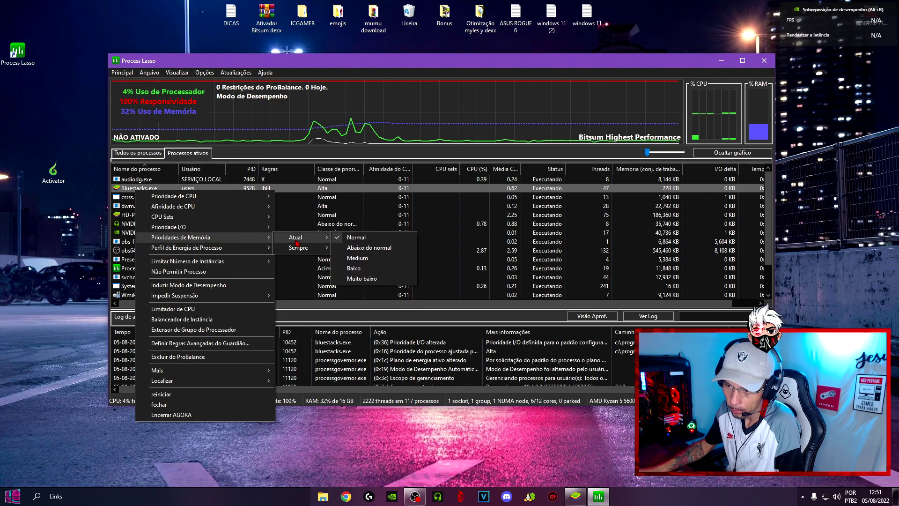
pyautogui.moveTo(209, 252)
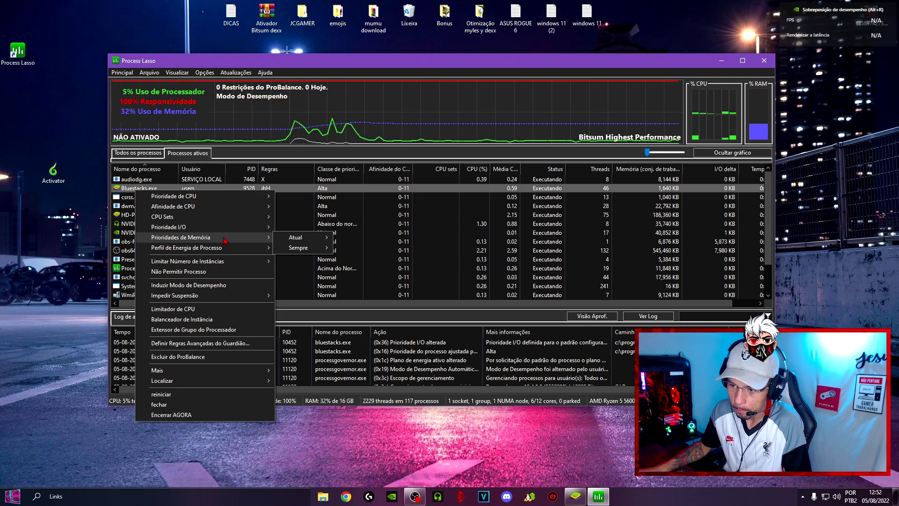
pyautogui.press('Up')
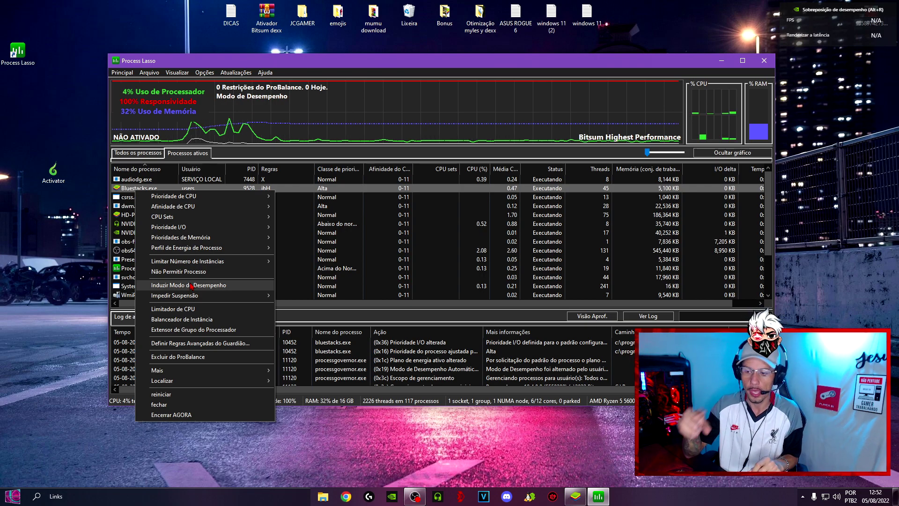
pyautogui.click(182, 285)
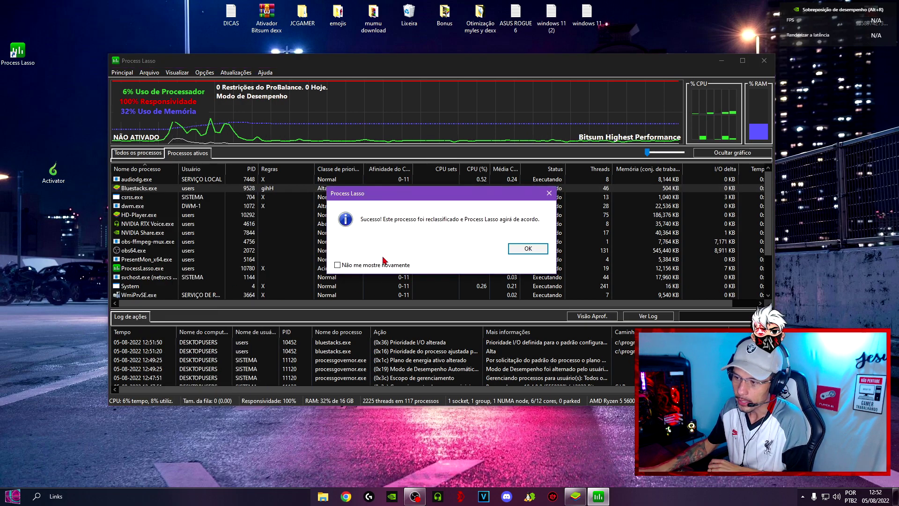
# - Dismiss the reclassification message and set the CPU priority of HD-Player.exe to always be Alta
pyautogui.click(526, 248)
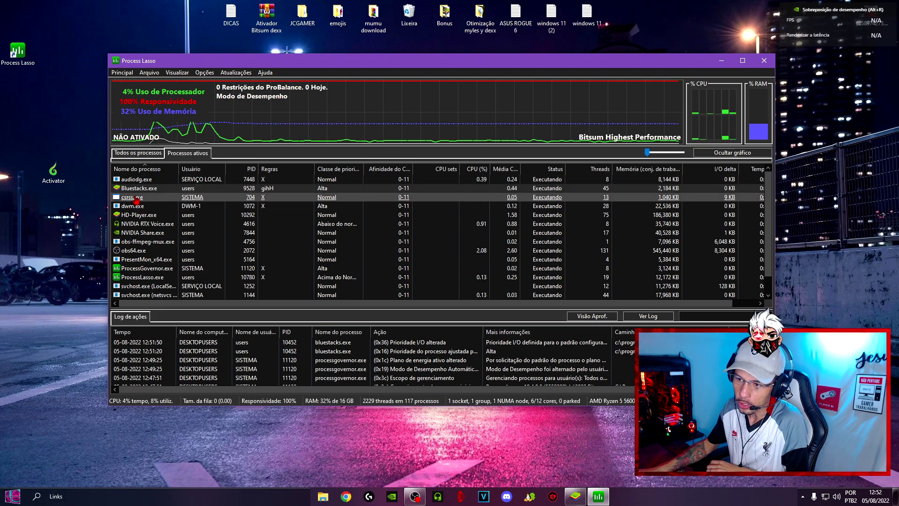
pyautogui.rightClick(135, 214)
pyautogui.moveTo(299, 218)
pyautogui.click(344, 232)
# - Set both the current (Atual) and the permanent (Sempre) I/O priority of HD-Player.exe to Alta
pyautogui.rightClick(168, 216)
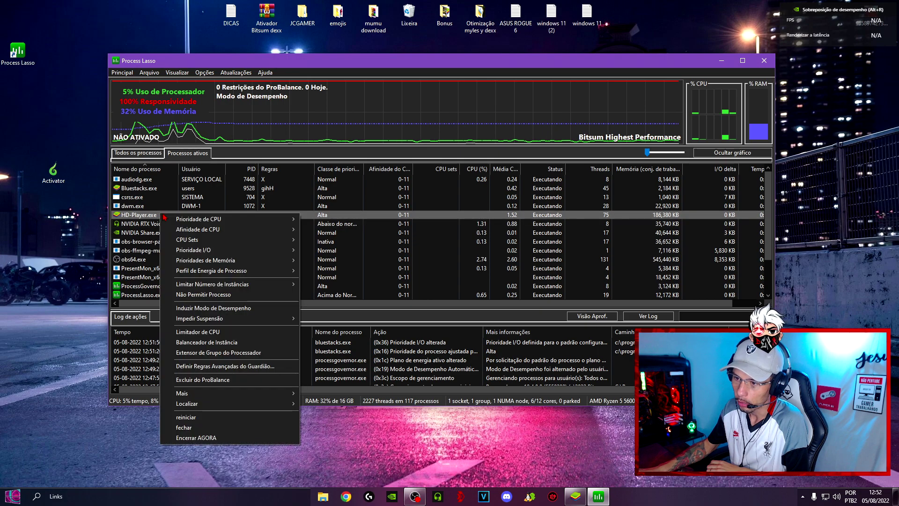
pyautogui.moveTo(342, 241)
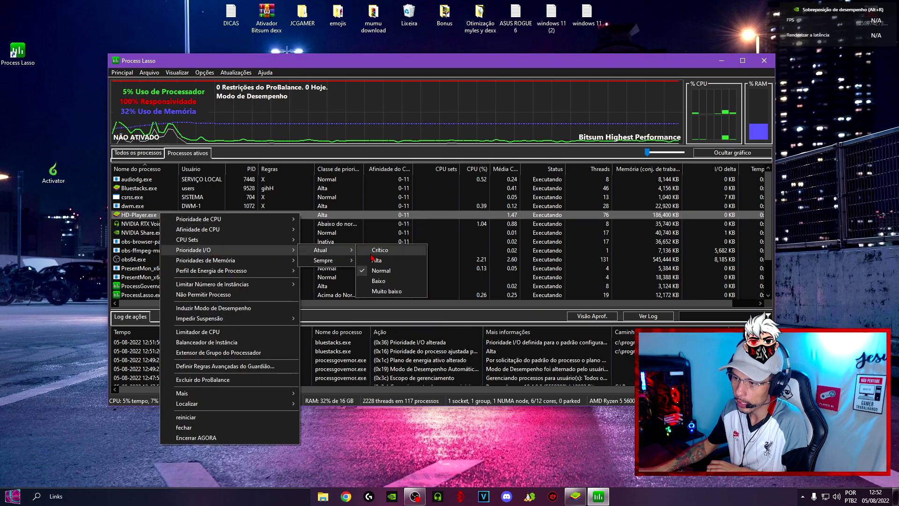
pyautogui.click(377, 260)
pyautogui.rightClick(141, 206)
pyautogui.moveTo(159, 213)
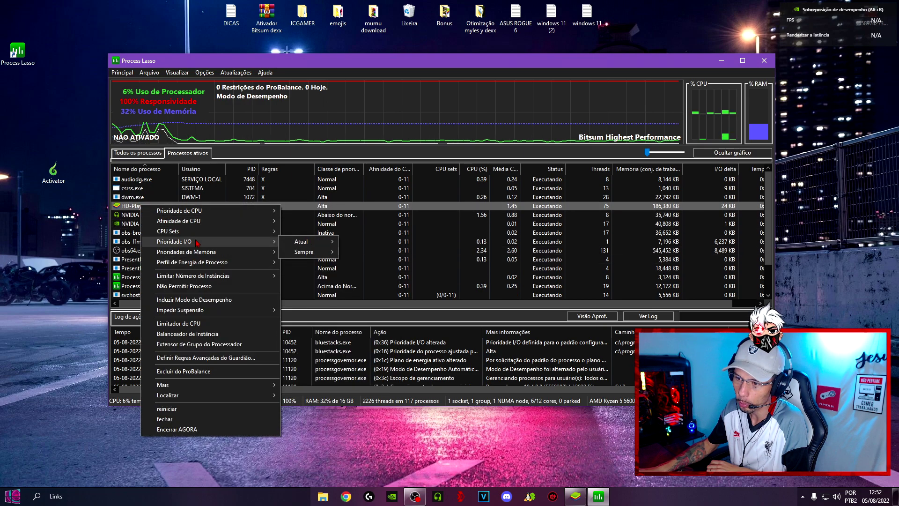
pyautogui.moveTo(252, 220)
pyautogui.moveTo(318, 234)
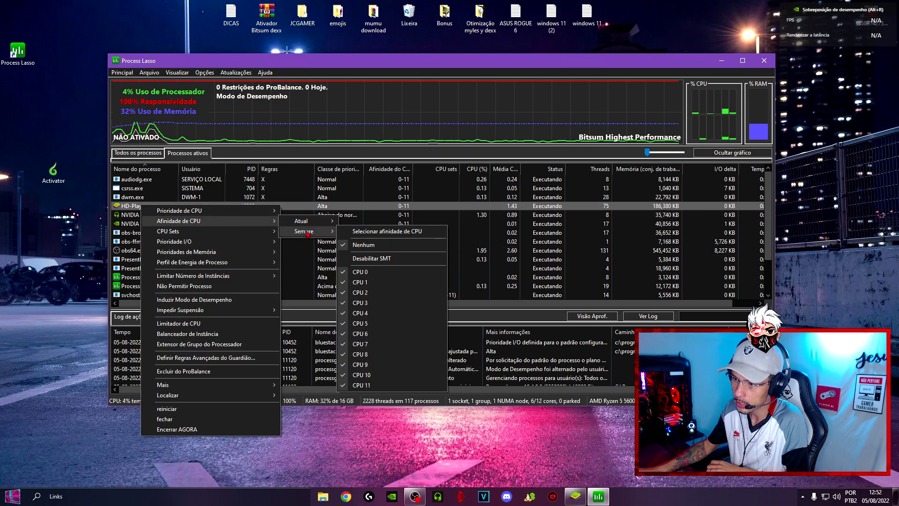
pyautogui.moveTo(262, 241)
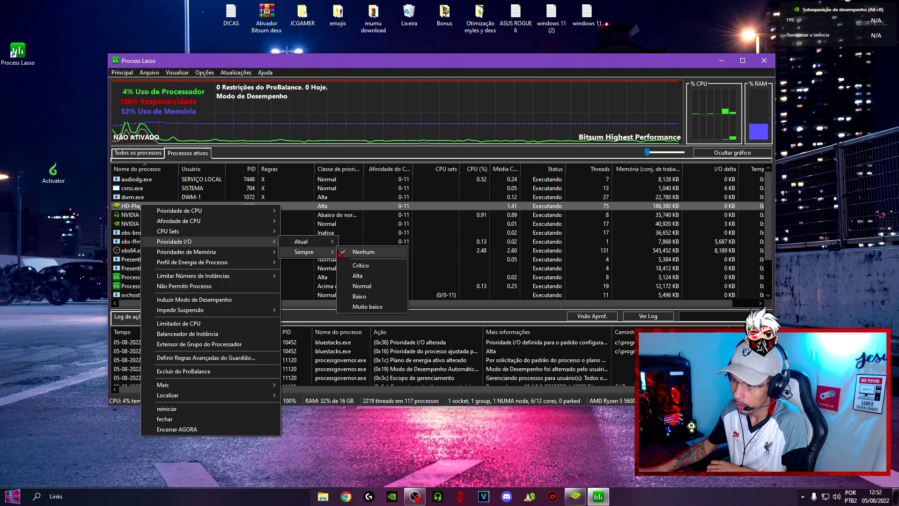
pyautogui.click(369, 277)
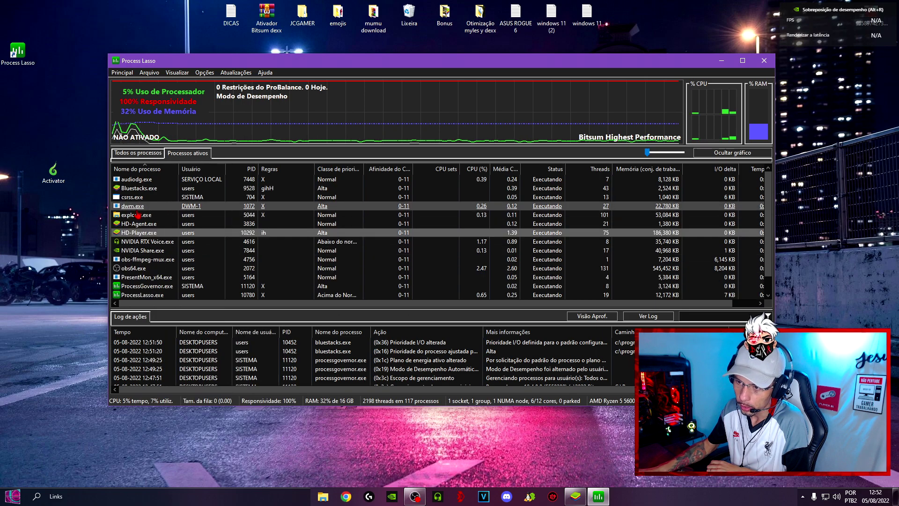
# - Make HD-Player.exe induce Performance Mode (Induzir Modo de Desempenho) and disable IdleSaver for it
pyautogui.rightClick(146, 232)
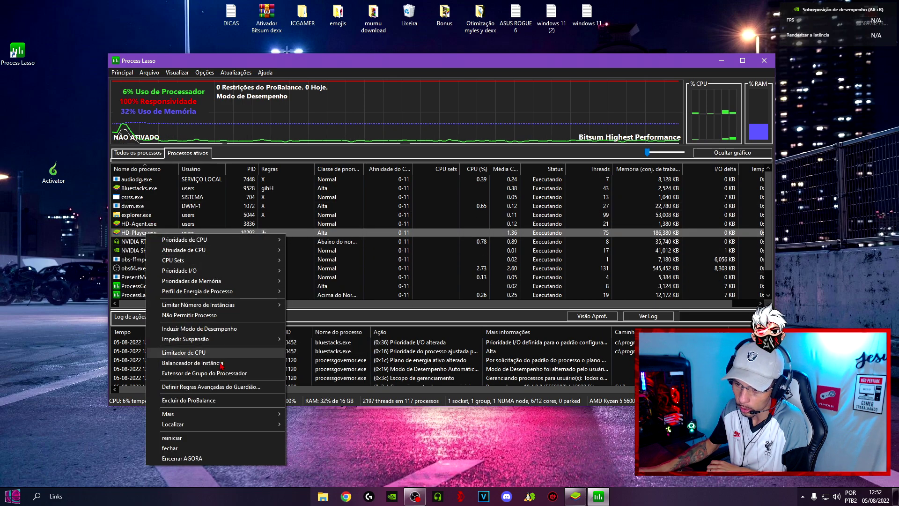
pyautogui.click(187, 329)
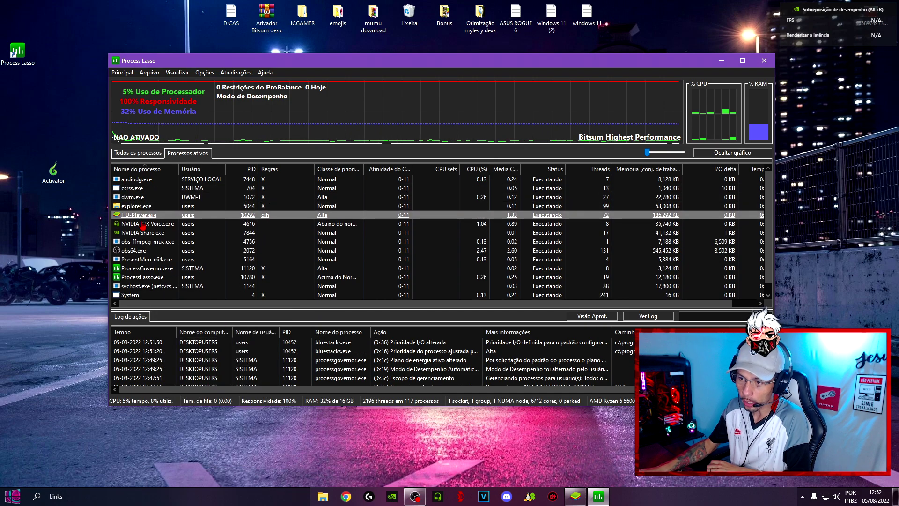
pyautogui.rightClick(141, 218)
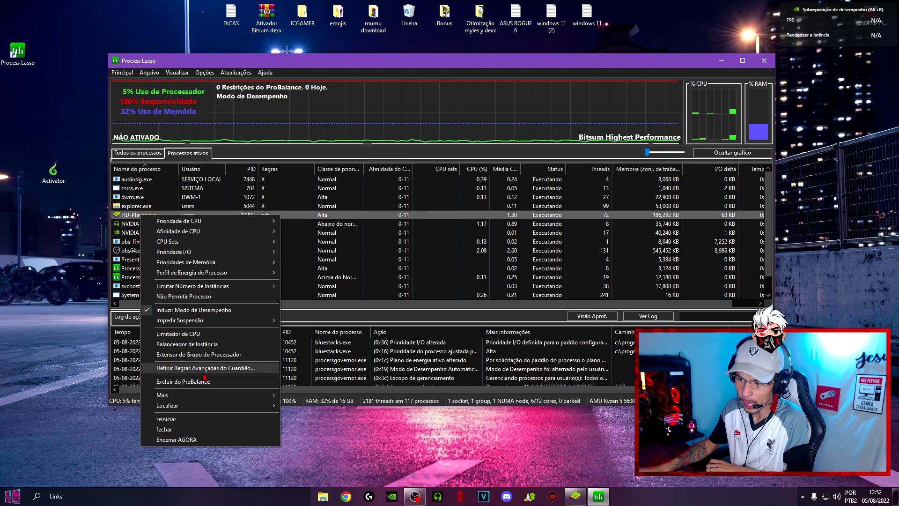
pyautogui.moveTo(198, 395)
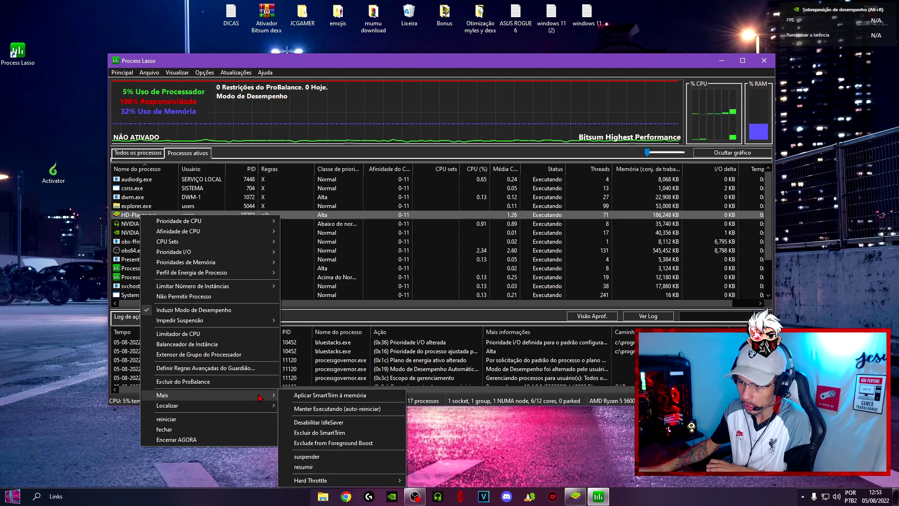
pyautogui.click(321, 423)
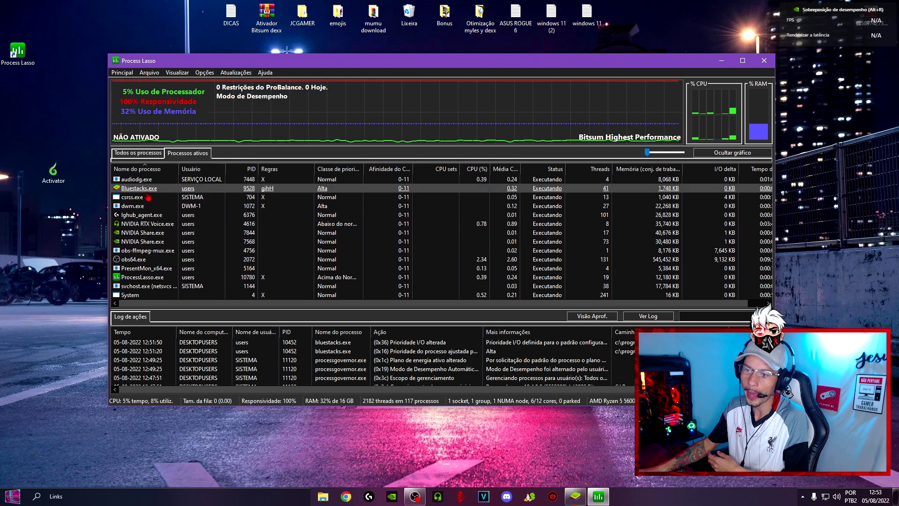
# - Open the CPU limiter (Limitador de CPU) for Bluestacks.exe and set its trigger to 97% CPU use for 1 second
pyautogui.rightClick(141, 191)
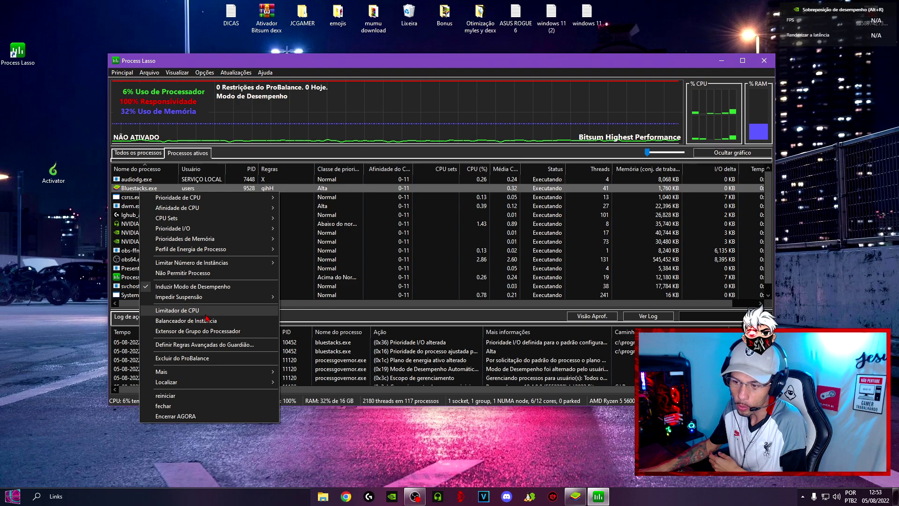
pyautogui.moveTo(185, 373)
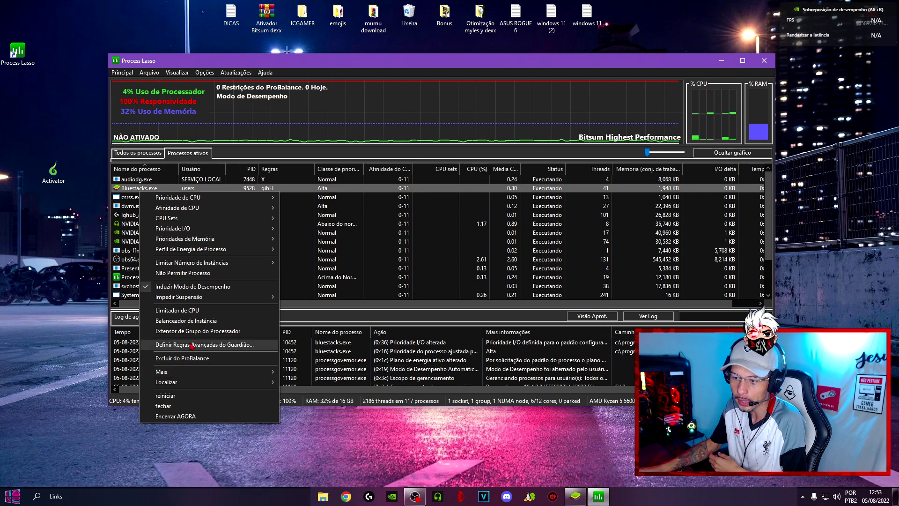
pyautogui.click(176, 311)
pyautogui.moveTo(441, 121); pyautogui.dragTo(414, 122)
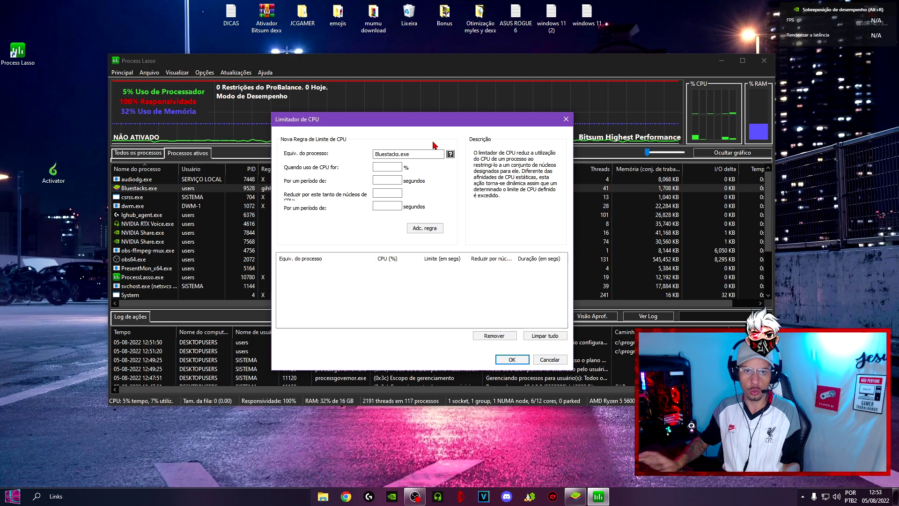
pyautogui.click(389, 167)
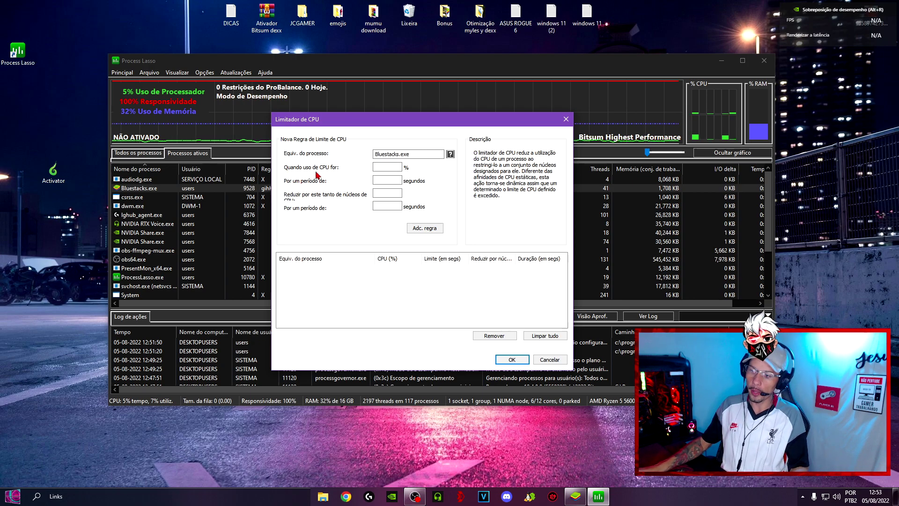
pyautogui.click(386, 169)
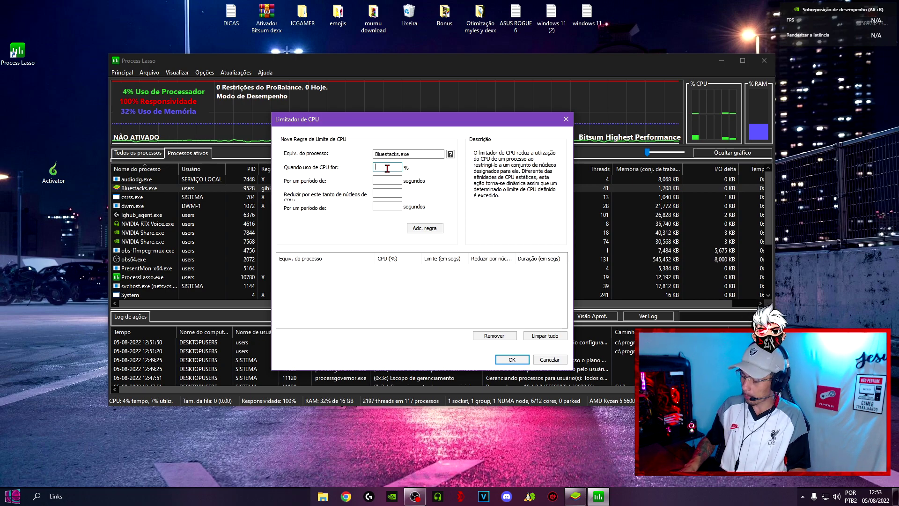
pyautogui.write('97')
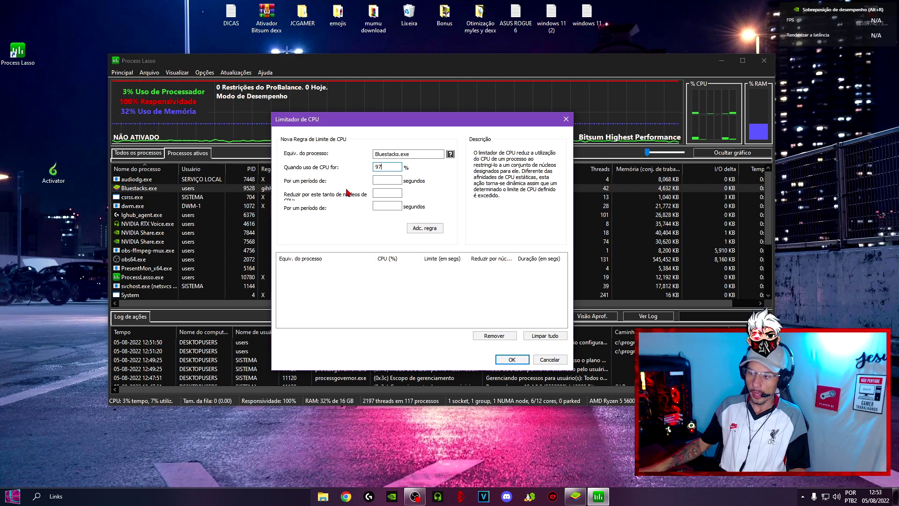
pyautogui.click(377, 180)
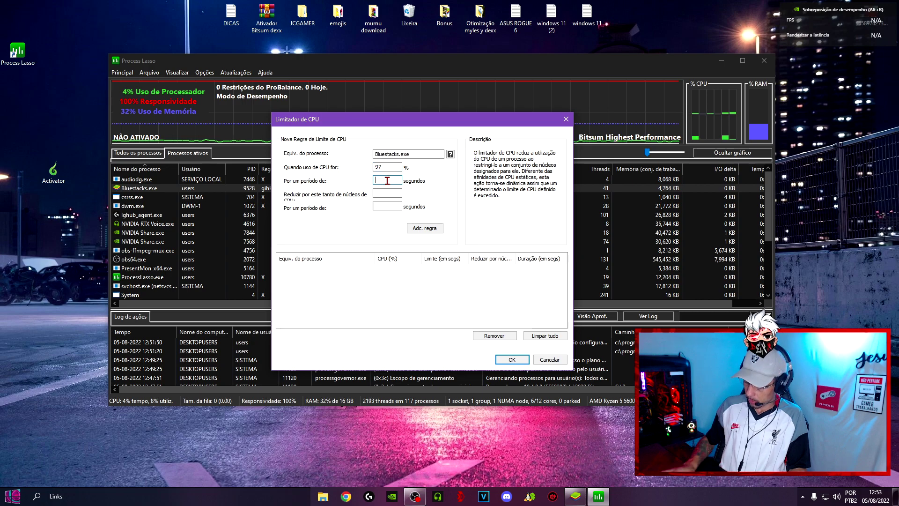
pyautogui.write('1')
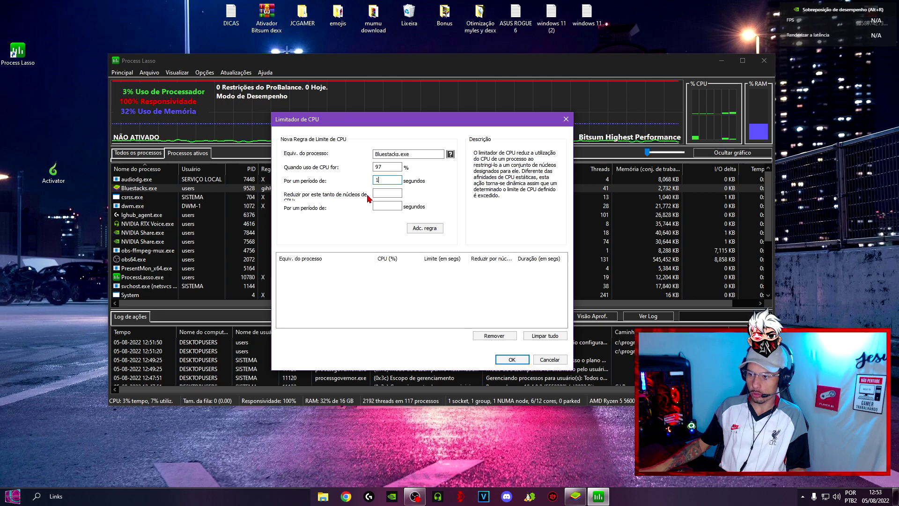
# - Set the limiter to reduce Bluestacks.exe by 1 CPU core for 1 second and accept the dialog
pyautogui.click(388, 193)
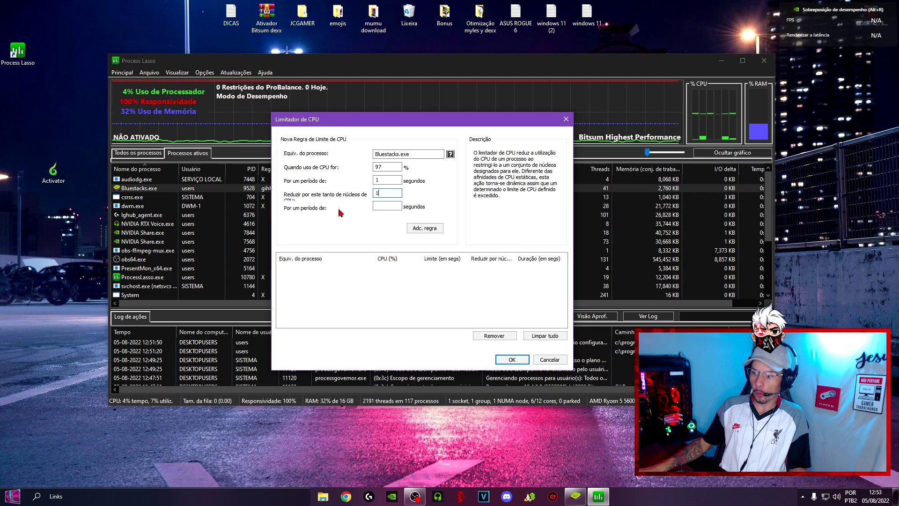
pyautogui.click(387, 206)
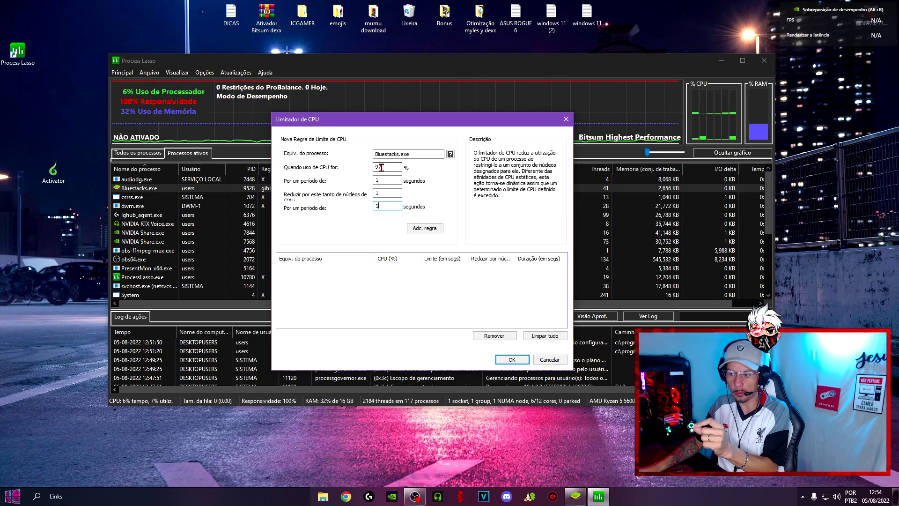
pyautogui.click(378, 192)
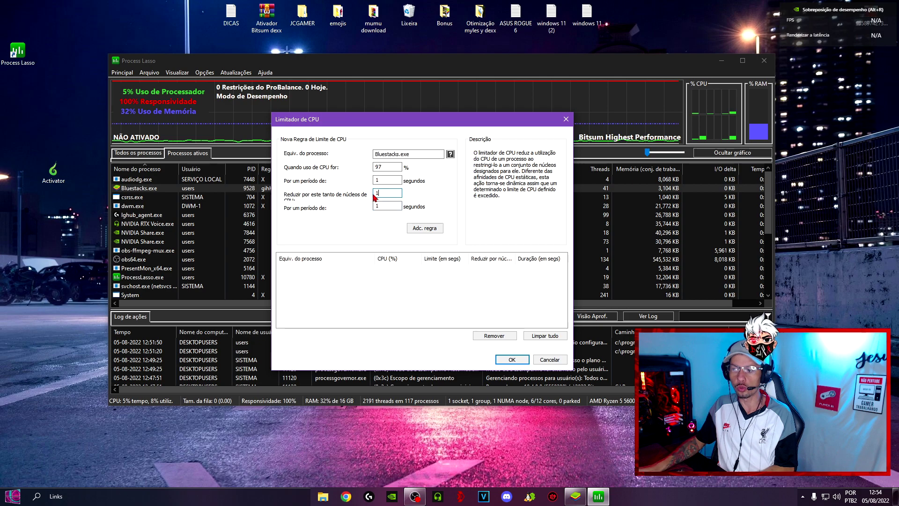
pyautogui.write('1')
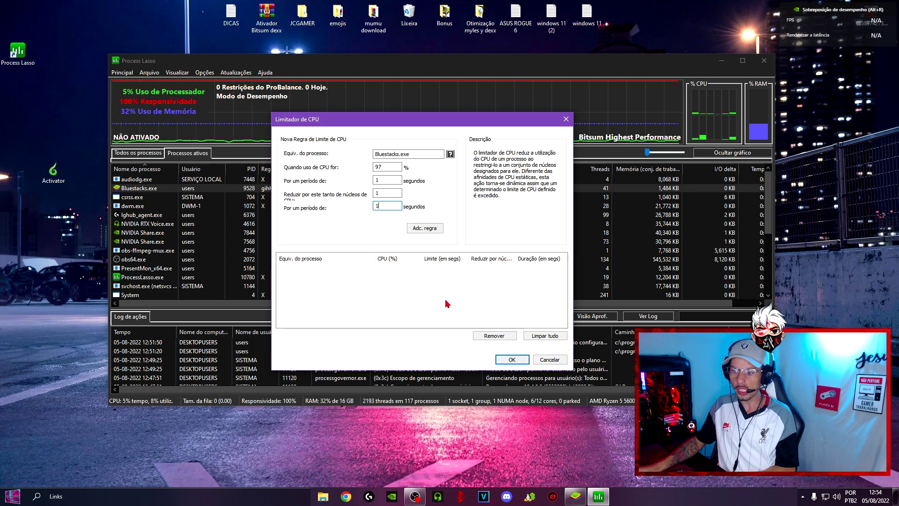
pyautogui.click(511, 360)
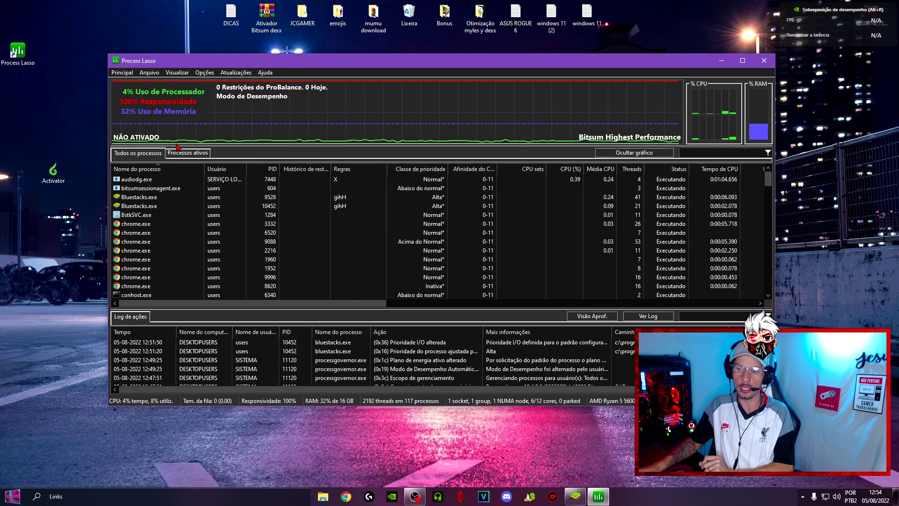
# - Minimise the Process Lasso window and extract the Process Lasso - DEXX TV archive onto the desktop, entering the archive password
pyautogui.click(721, 63)
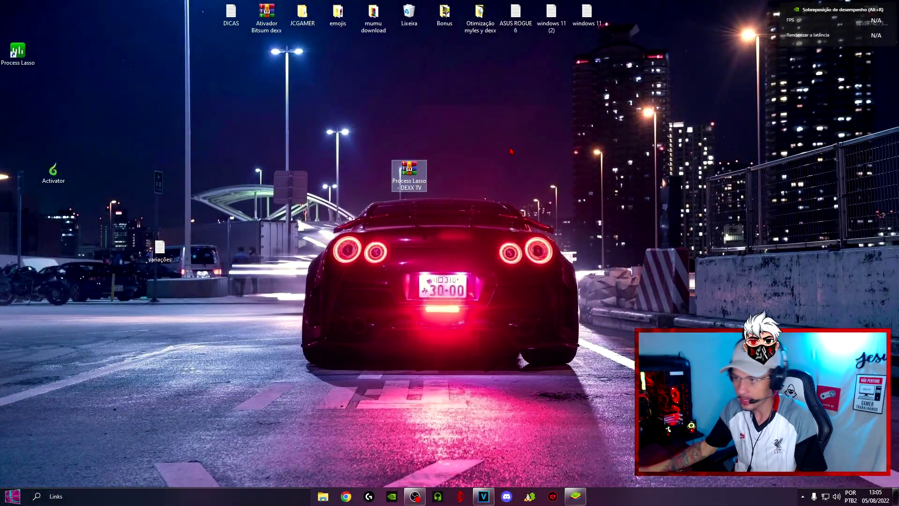
pyautogui.rightClick(396, 171)
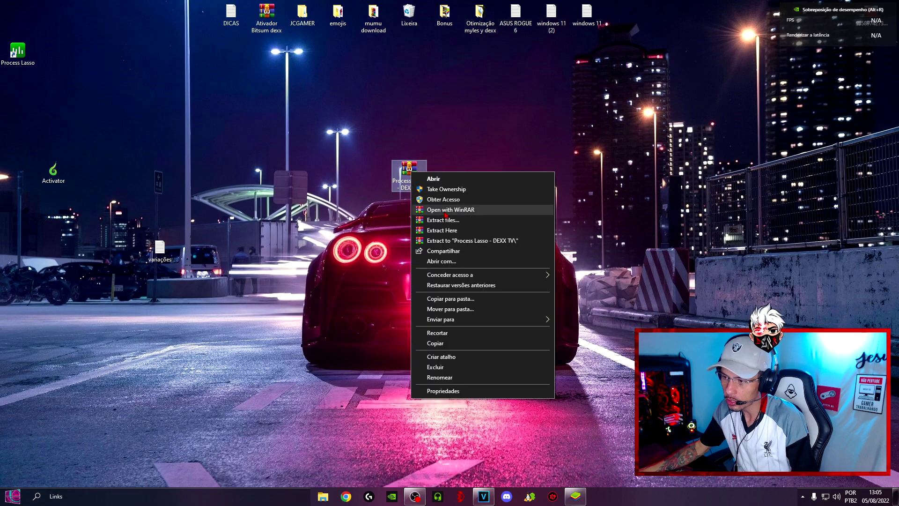
pyautogui.click(435, 228)
pyautogui.moveTo(451, 177); pyautogui.dragTo(583, 132)
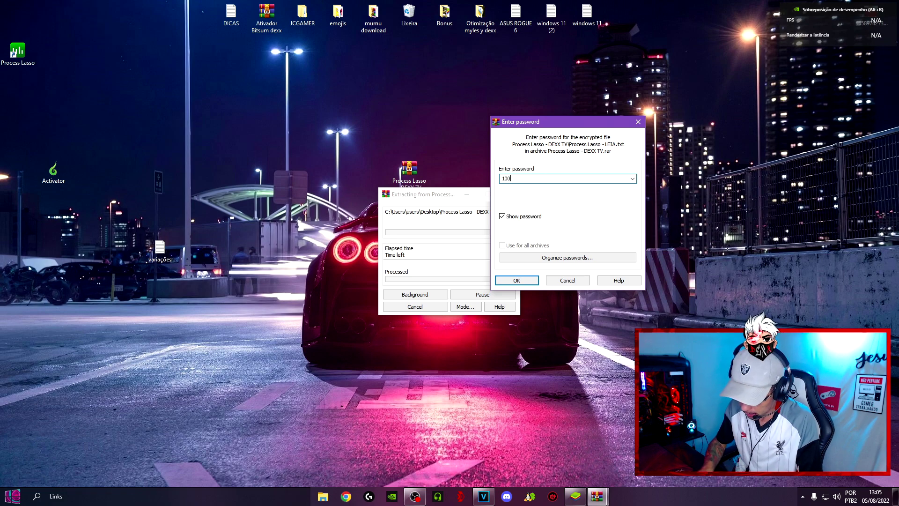
pyautogui.click(528, 280)
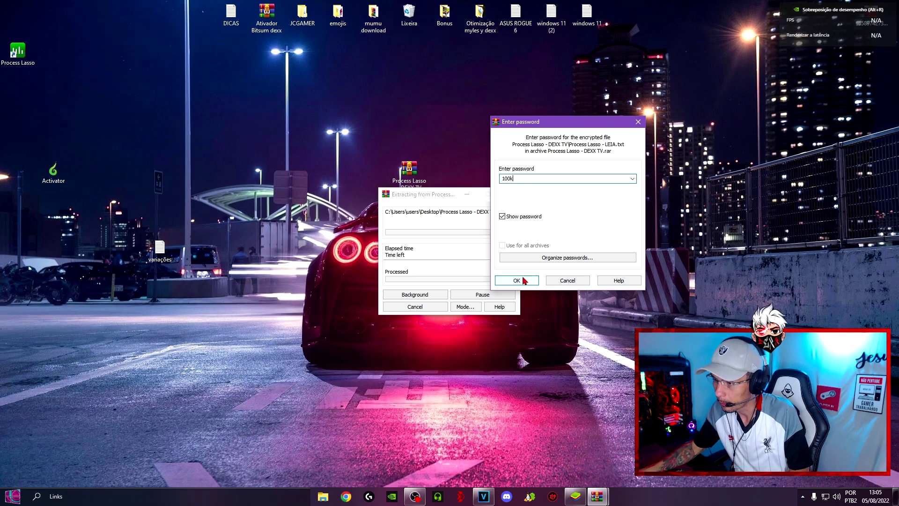
pyautogui.moveTo(19, 16)
pyautogui.mouseDown()
pyautogui.moveTo(276, 21)
pyautogui.moveTo(220, 143)
pyautogui.moveTo(257, 175)
pyautogui.mouseUp()
pyautogui.press('Return')
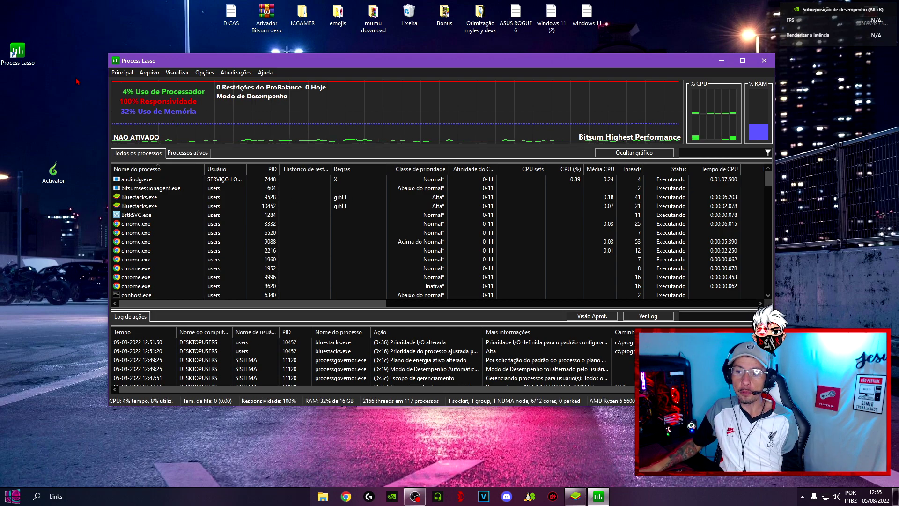
# - Close Process Lasso and switch to the running BlueStacks window
pyautogui.click(764, 61)
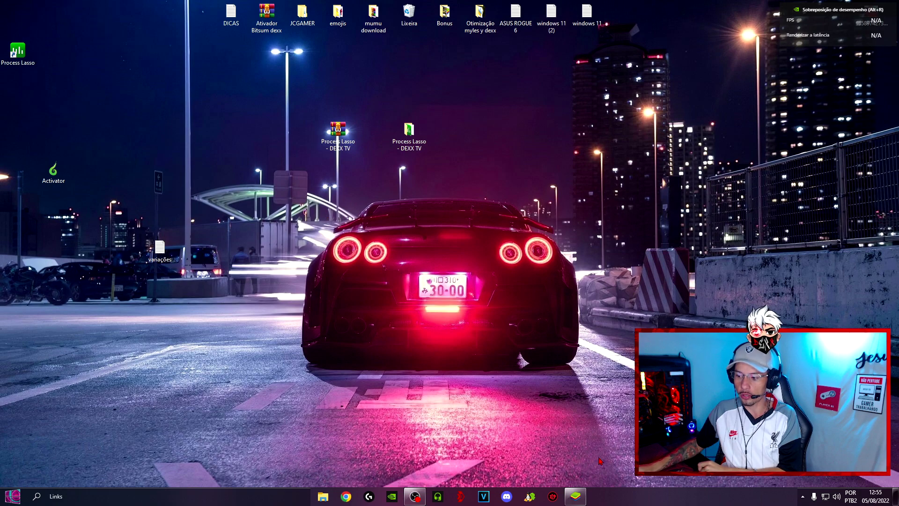
pyautogui.click(575, 496)
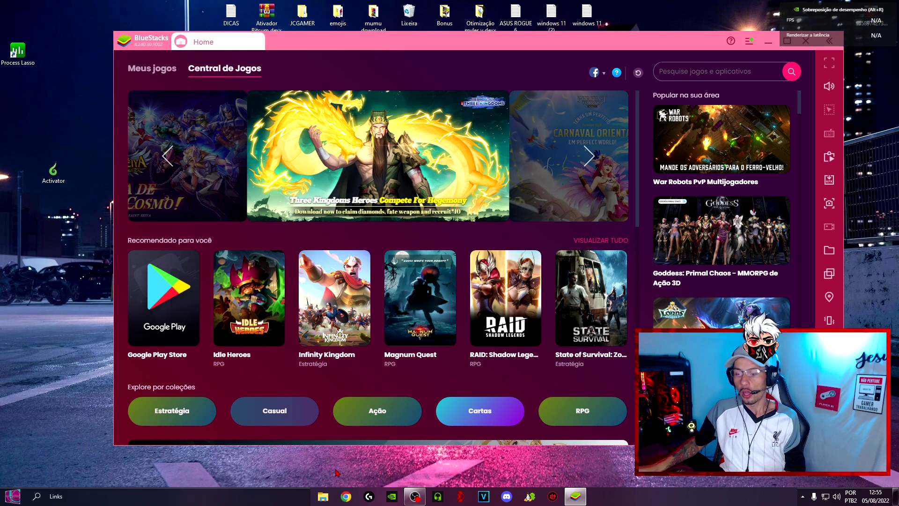
pyautogui.click(415, 497)
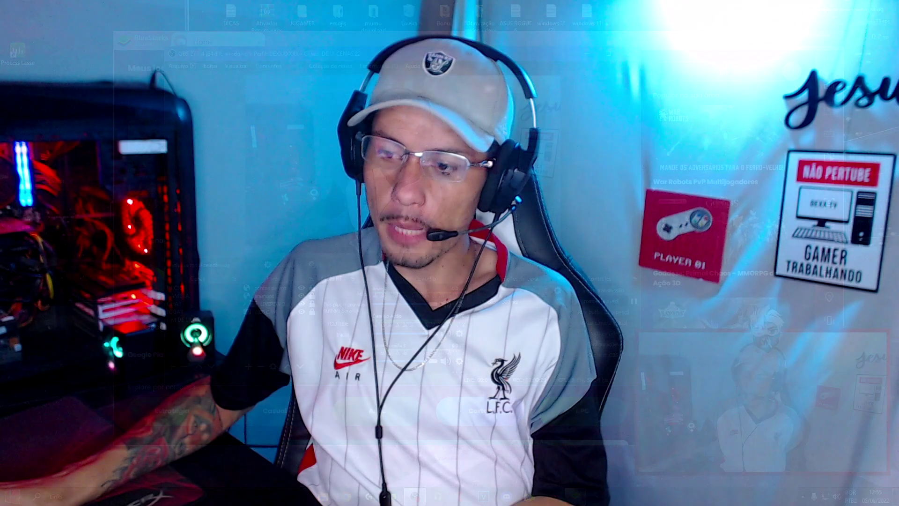